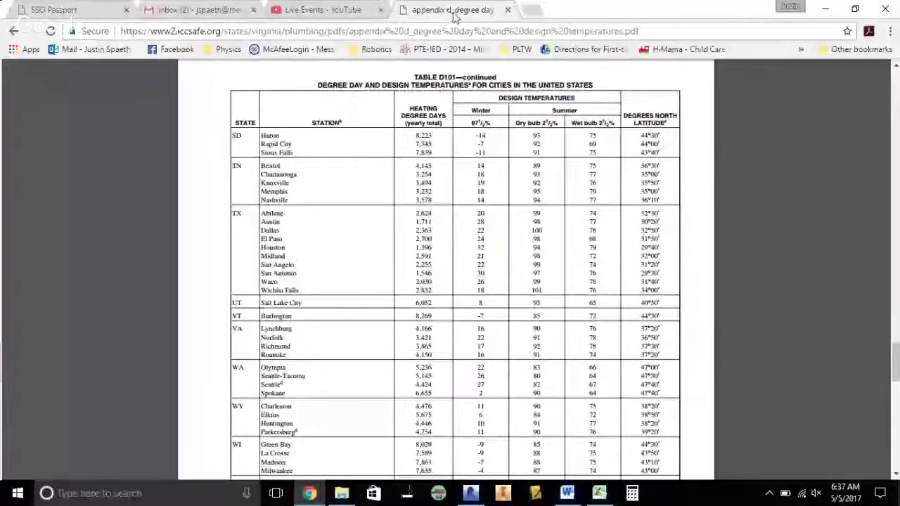
- Switch to Revit and view the coffee shop building's exterior walls, windows and roof in the 3D view
key(alt+Tab)
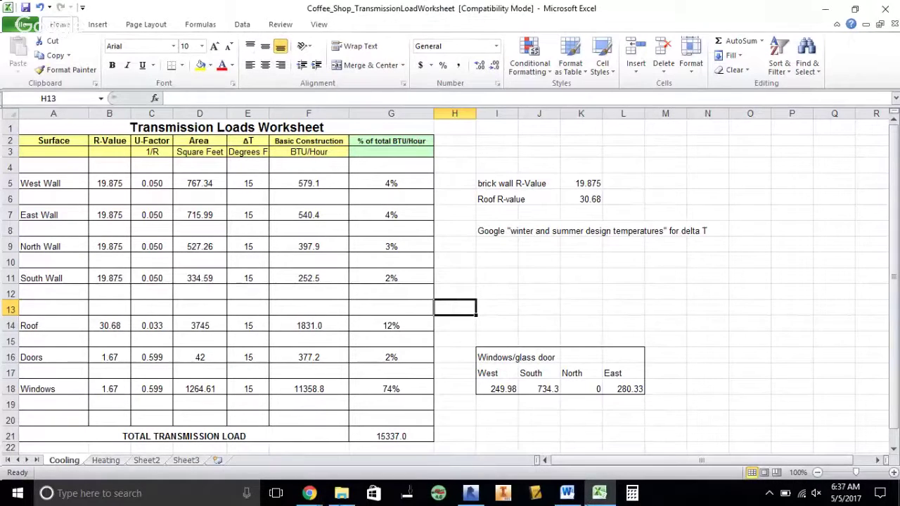
click(309, 493)
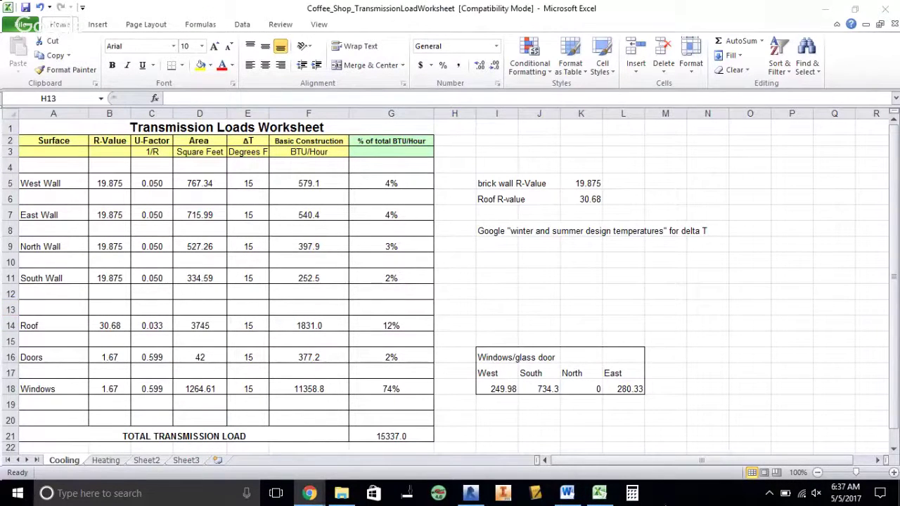
click(599, 493)
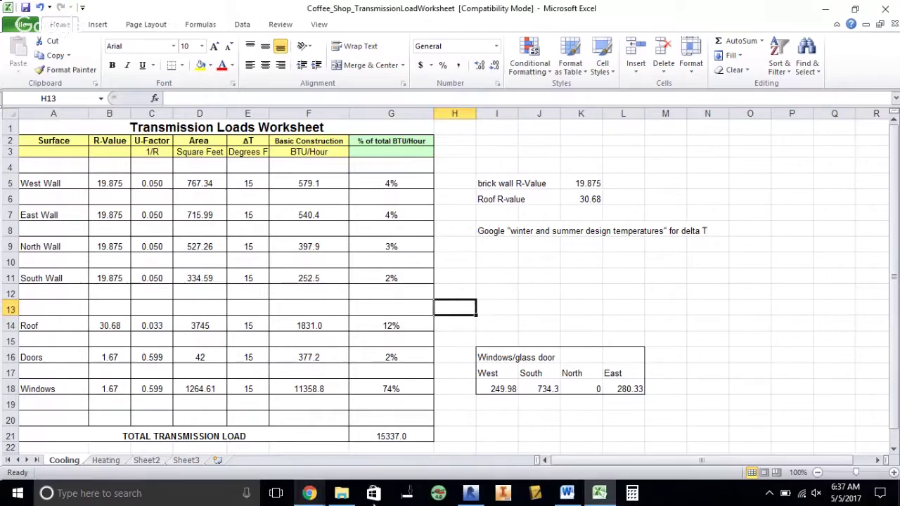
click(470, 493)
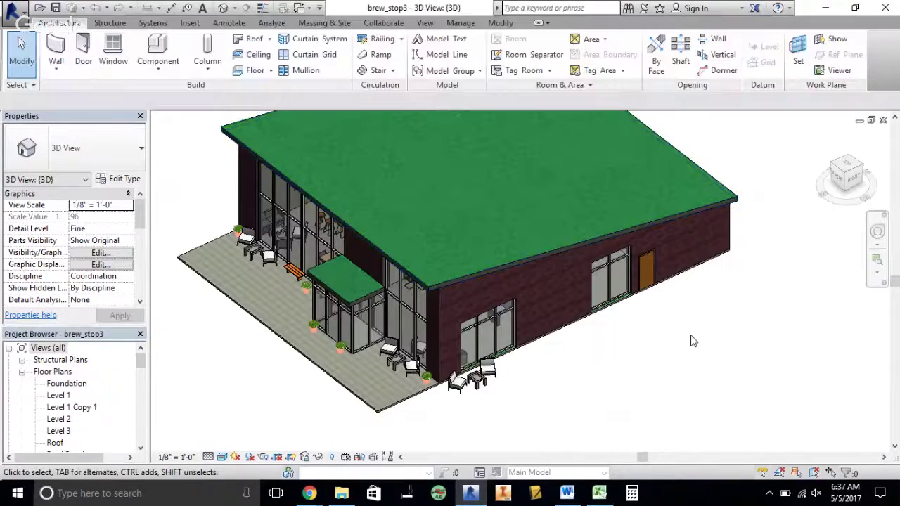
drag(603, 374, 659, 413)
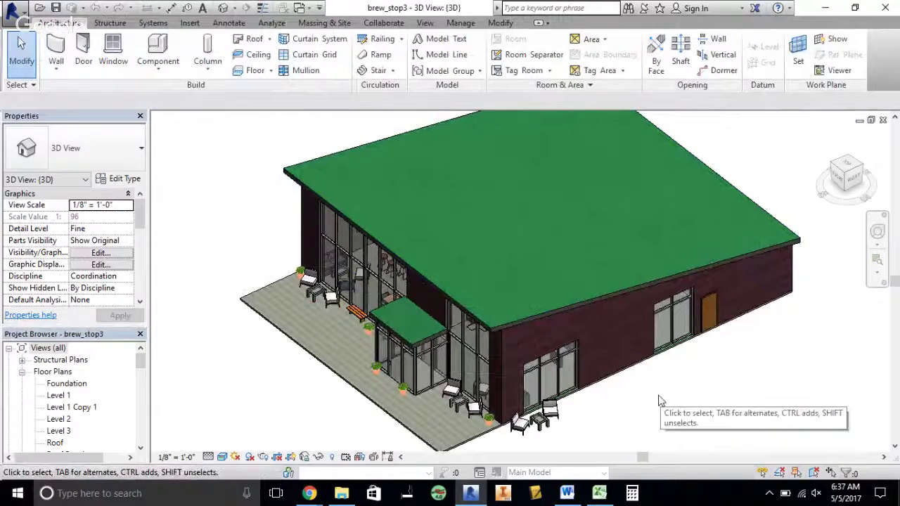
mouse_move(672, 396)
mouse_down()
mouse_move(684, 400)
mouse_move(658, 408)
mouse_move(659, 396)
mouse_up()
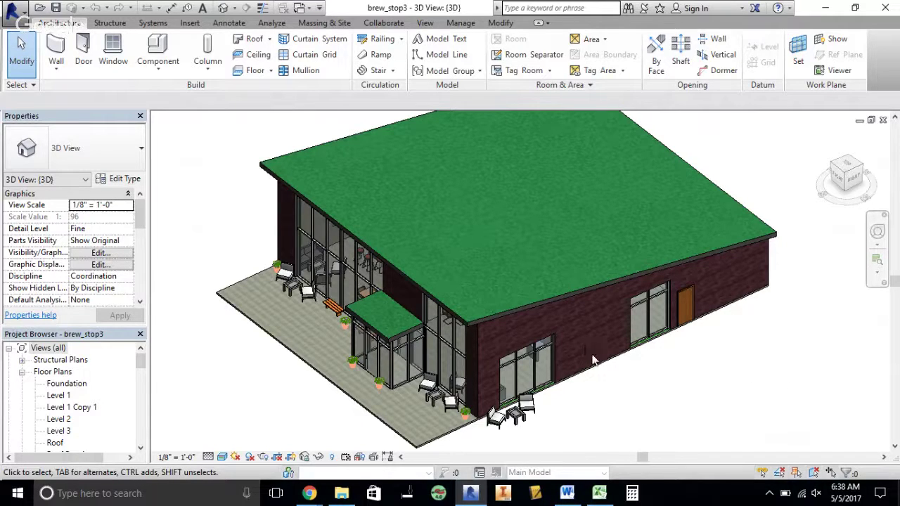
- Switch to Excel and inspect the West Wall's R-value, area, ΔT and BTU/Hour cells and the total load formula on the Cooling sheet
click(599, 493)
click(114, 182)
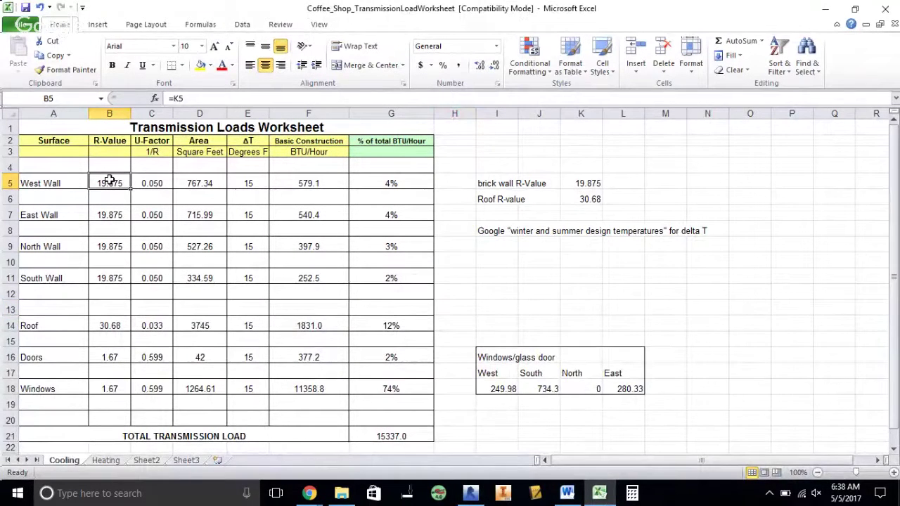
click(211, 183)
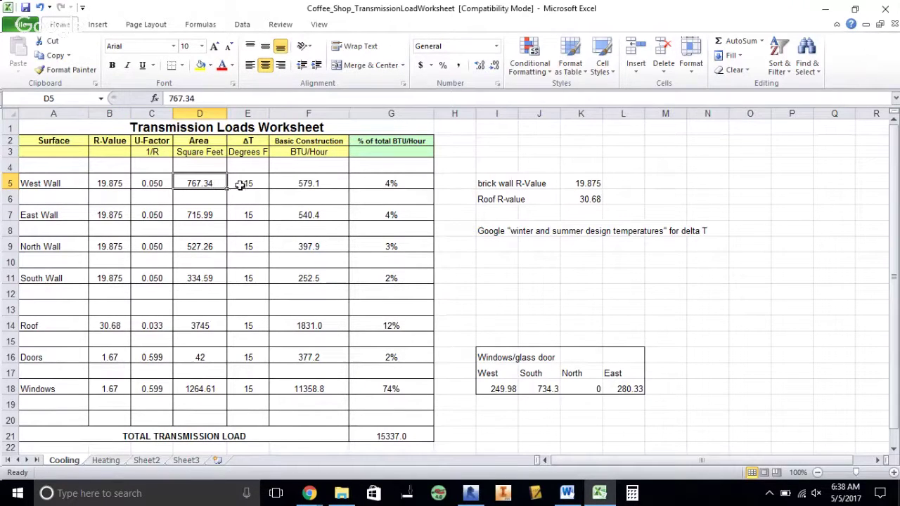
click(246, 183)
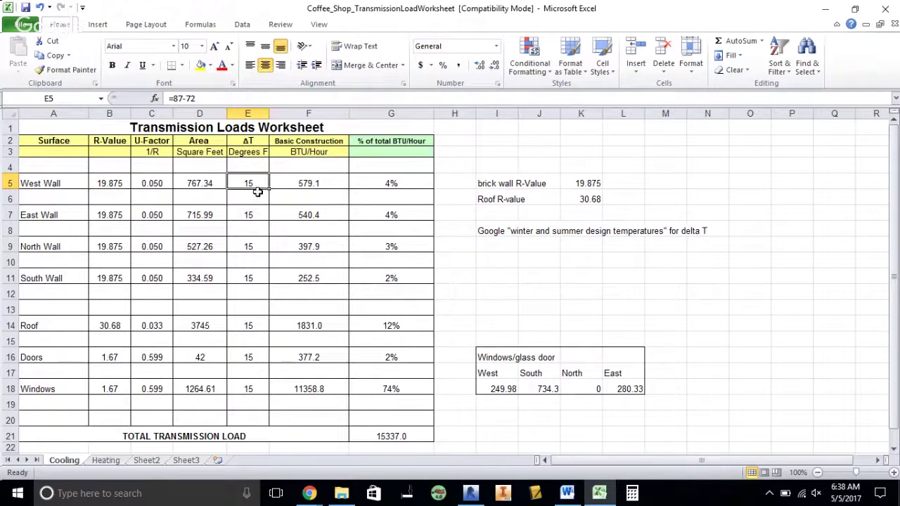
click(316, 182)
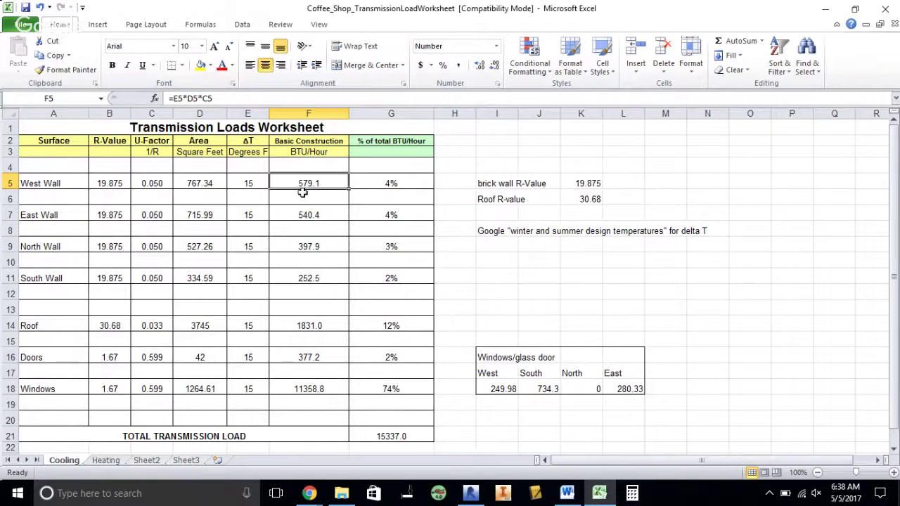
drag(312, 183, 309, 389)
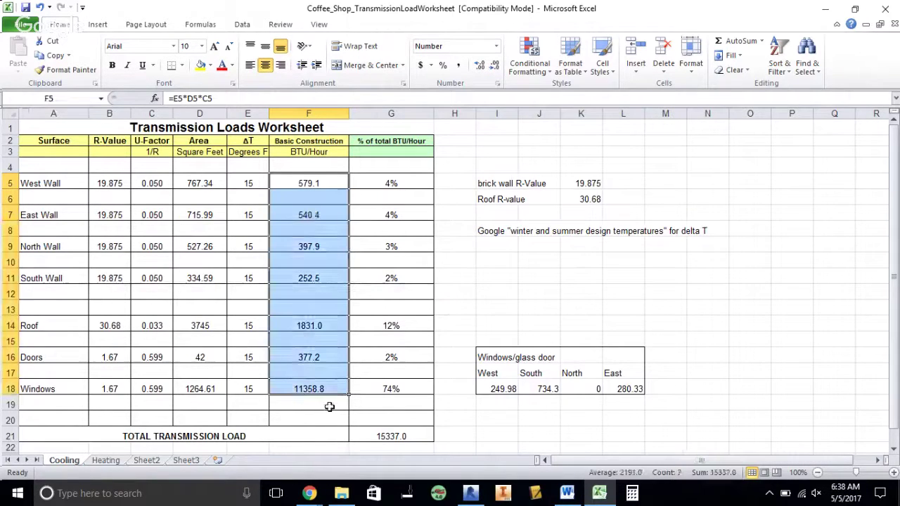
click(383, 436)
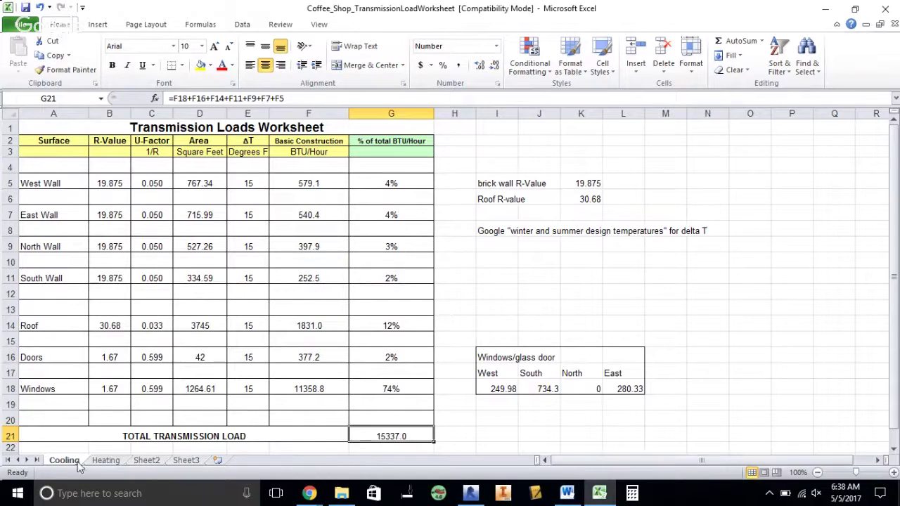
- Examine the Heating sheet's ΔT formulas for the Windows and West Wall, the West Wall's R-value and the total transmission load
click(109, 461)
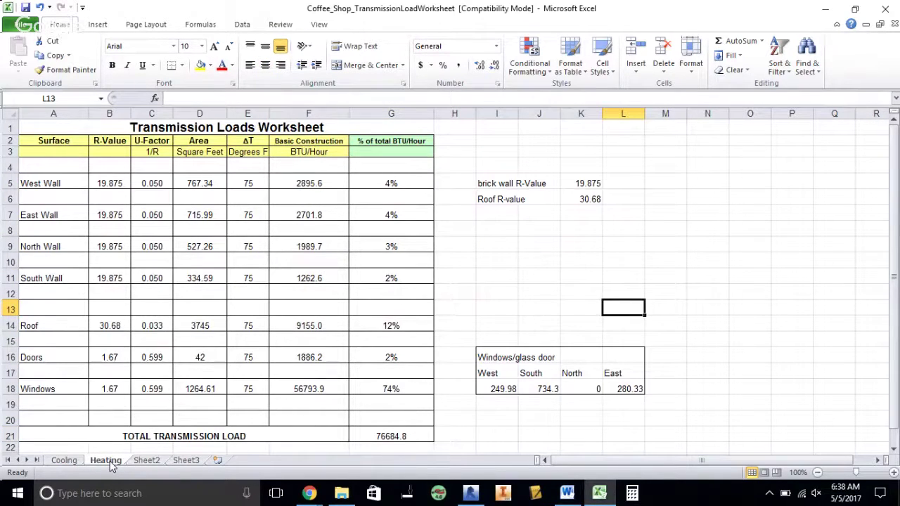
click(264, 389)
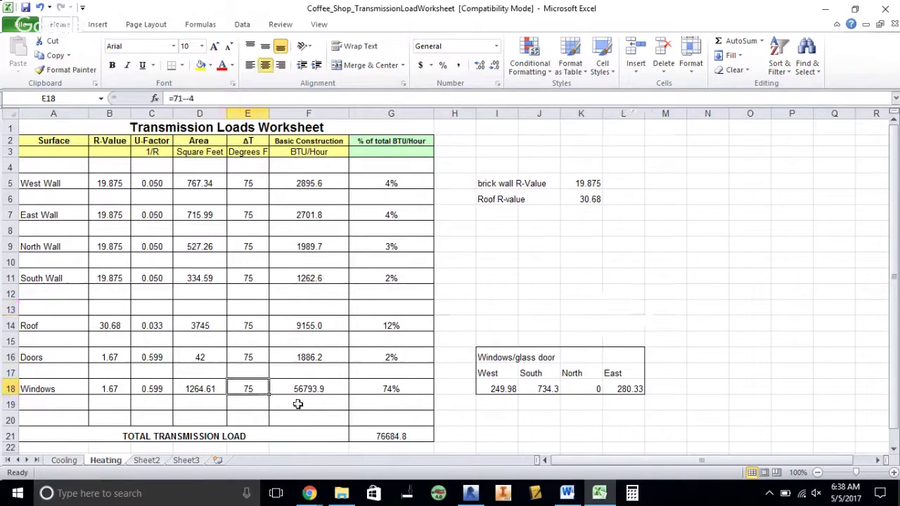
click(391, 437)
click(254, 181)
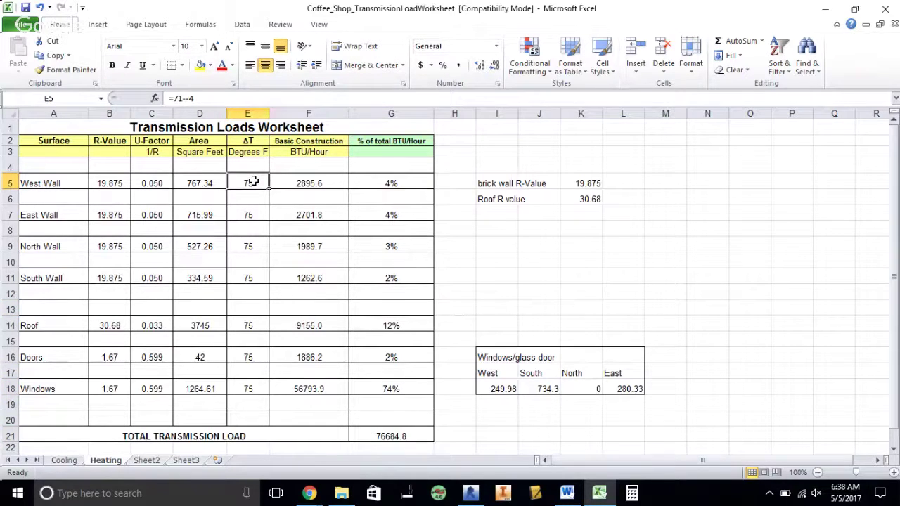
click(189, 99)
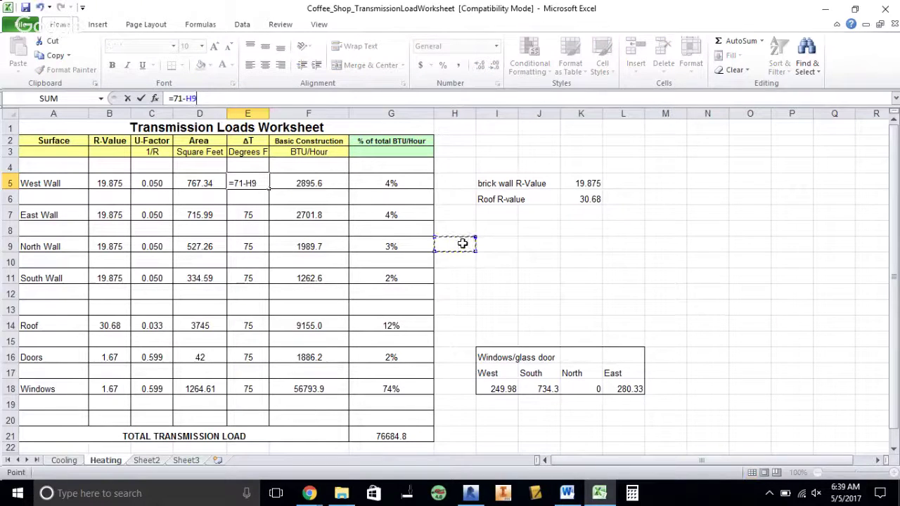
key(Escape)
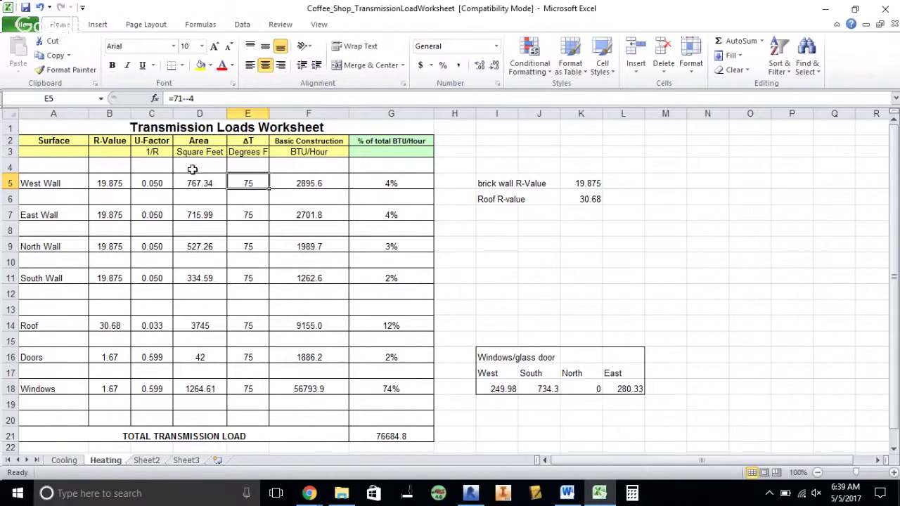
click(118, 182)
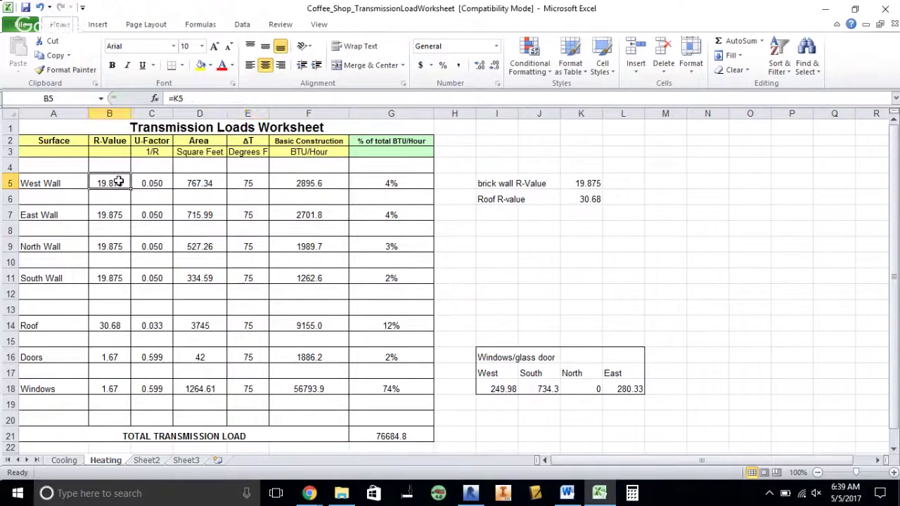
click(252, 186)
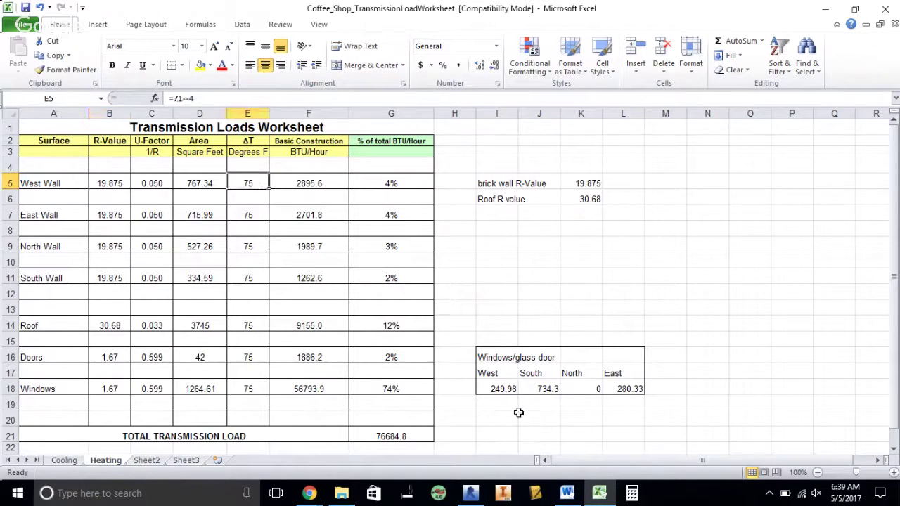
- Return to the Cooling sheet, then switch to Word to view the R-Value and Densities Chart
mouse_move(559, 497)
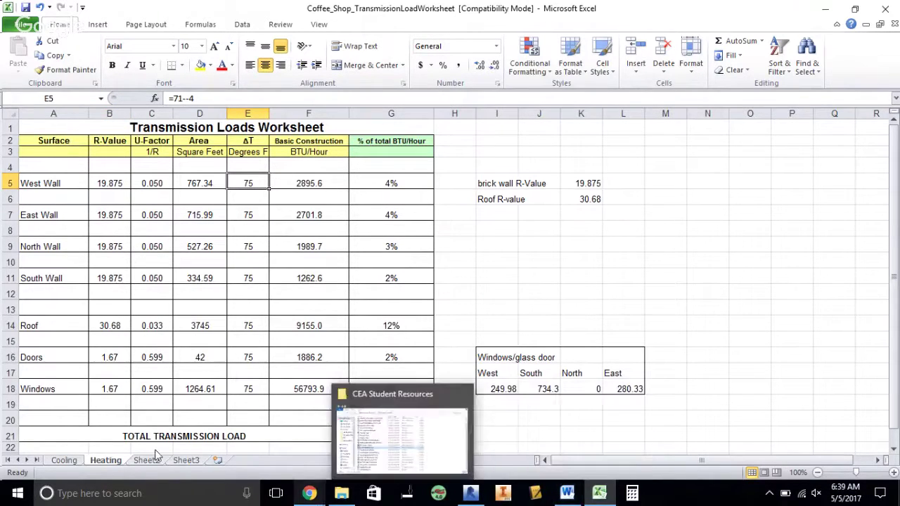
click(66, 461)
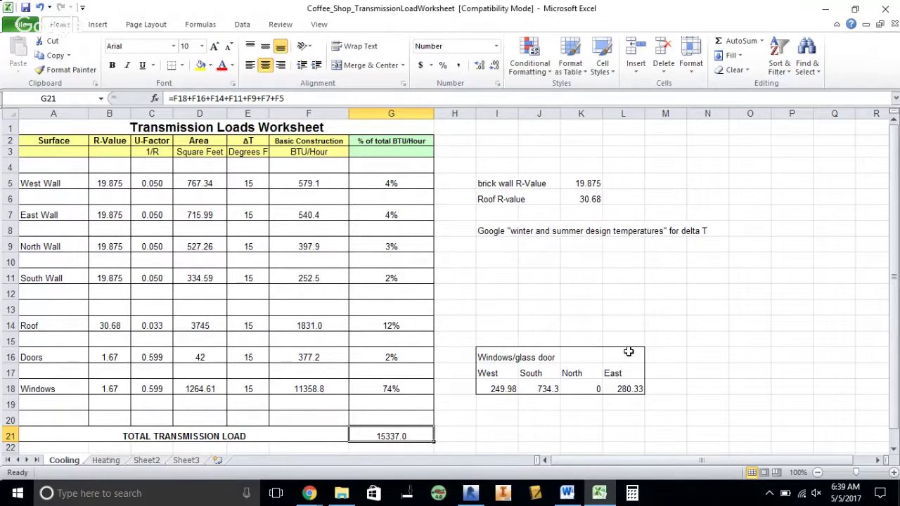
click(567, 492)
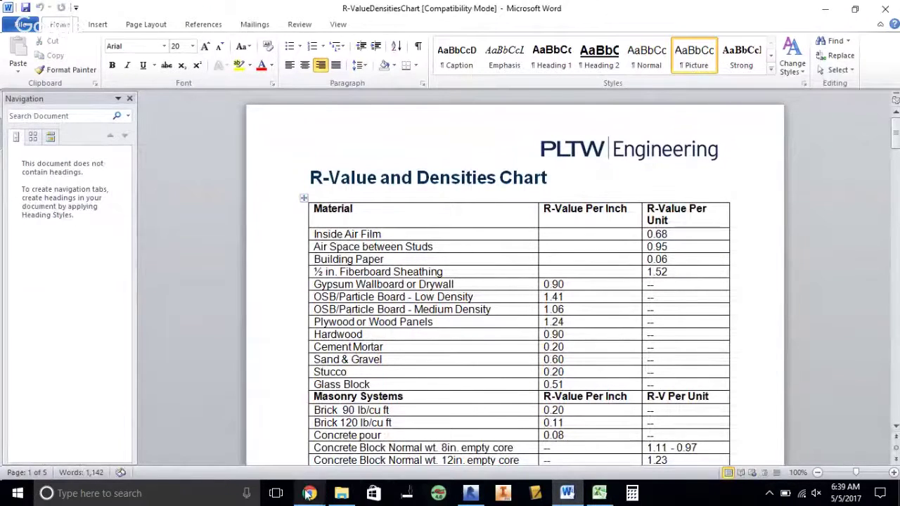
- Switch to Chrome and look up Milwaukee's winter design temperature in the Appendix D degree day and design temperatures PDF
mouse_move(310, 493)
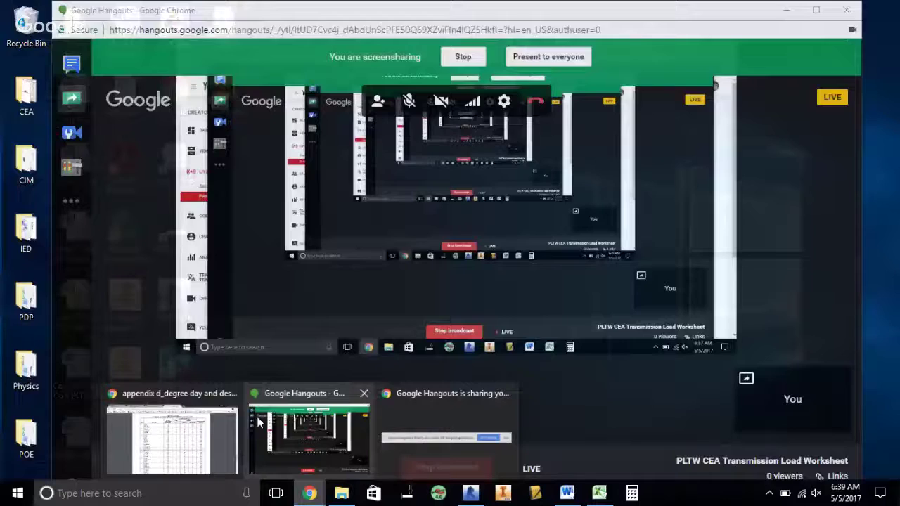
click(205, 429)
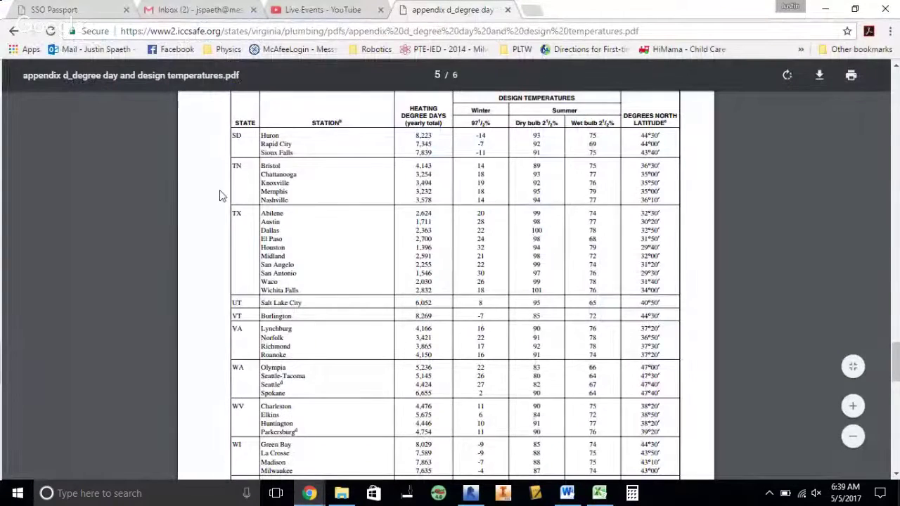
scroll(893, 350, up, 3)
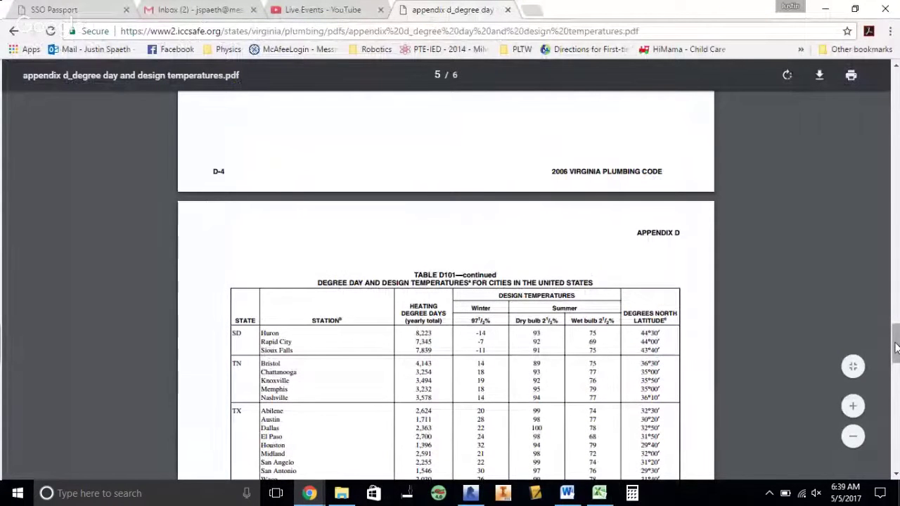
drag(896, 347, 895, 84)
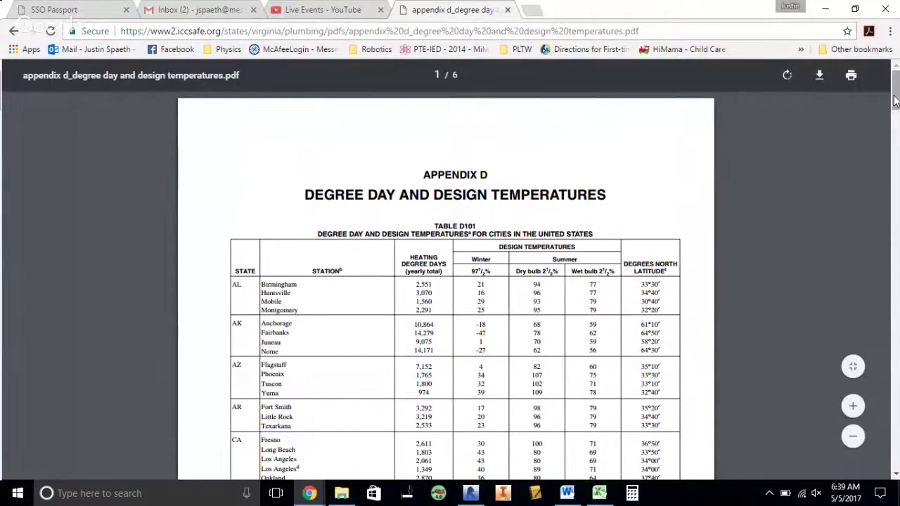
drag(895, 101, 896, 376)
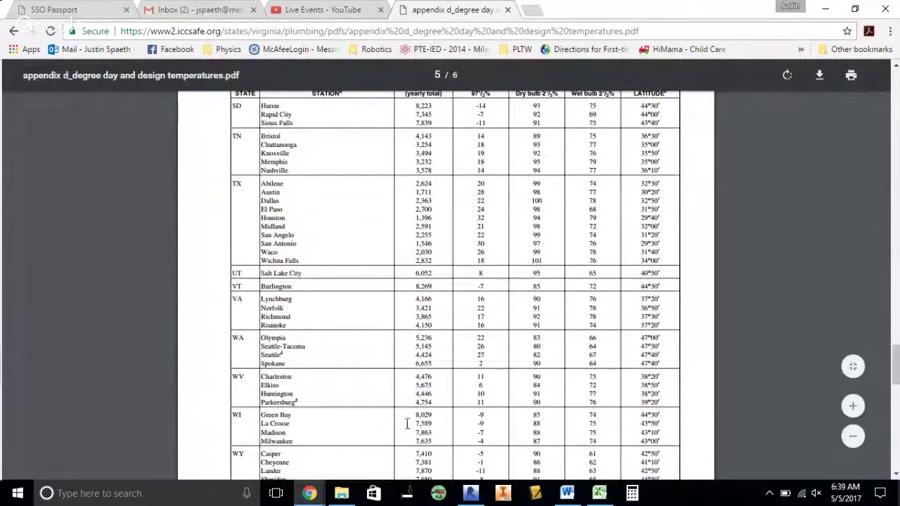
drag(262, 441, 488, 441)
click(485, 441)
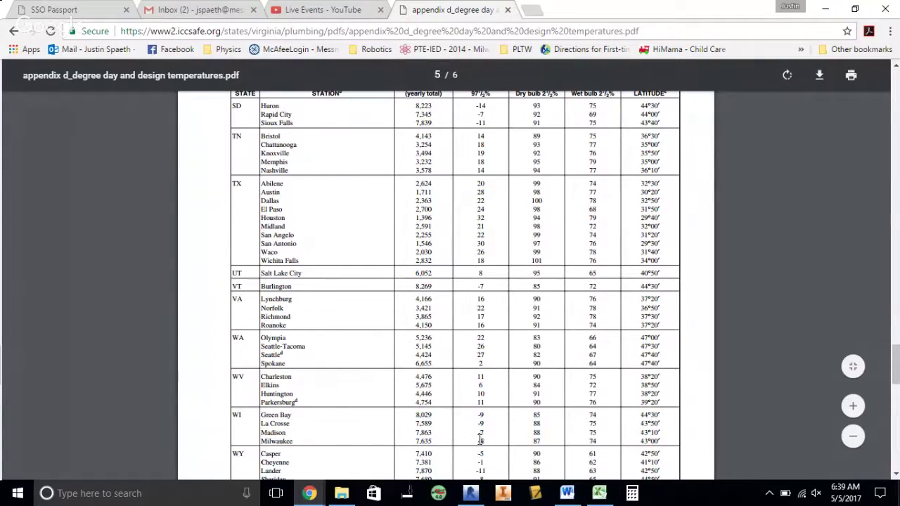
- Look up Milwaukee's summer dry bulb design temperature in the same table
scroll(895, 366, up, 1)
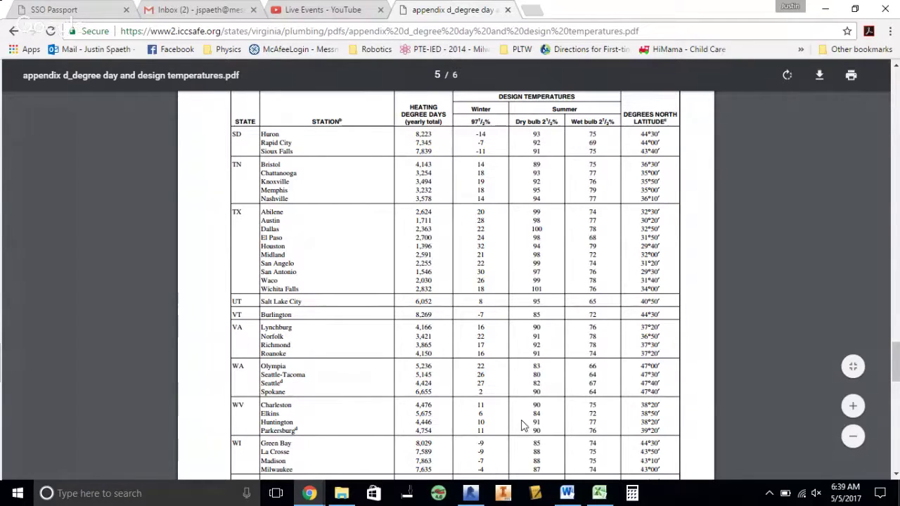
drag(516, 122, 606, 121)
click(609, 121)
double_click(536, 469)
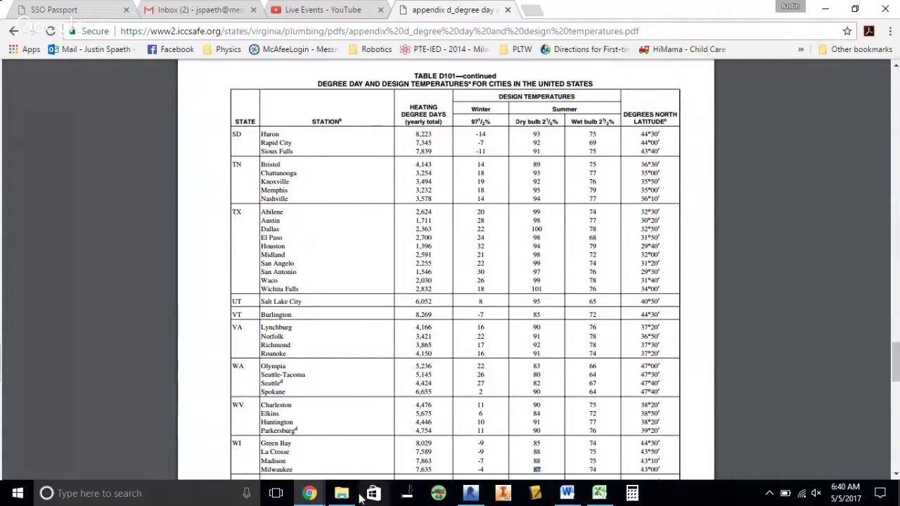
- Switch to Excel and check the West Wall's ΔT formula on the Cooling sheet and on the Heating sheet
click(598, 494)
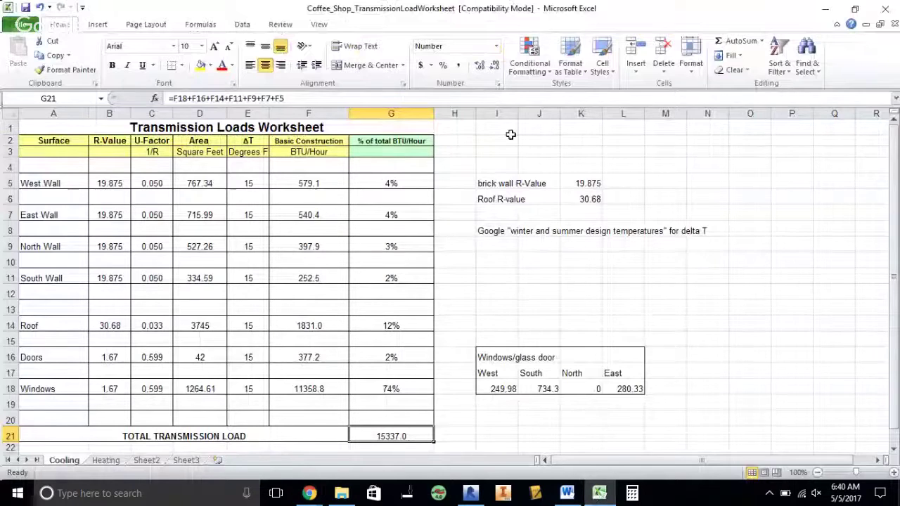
click(258, 183)
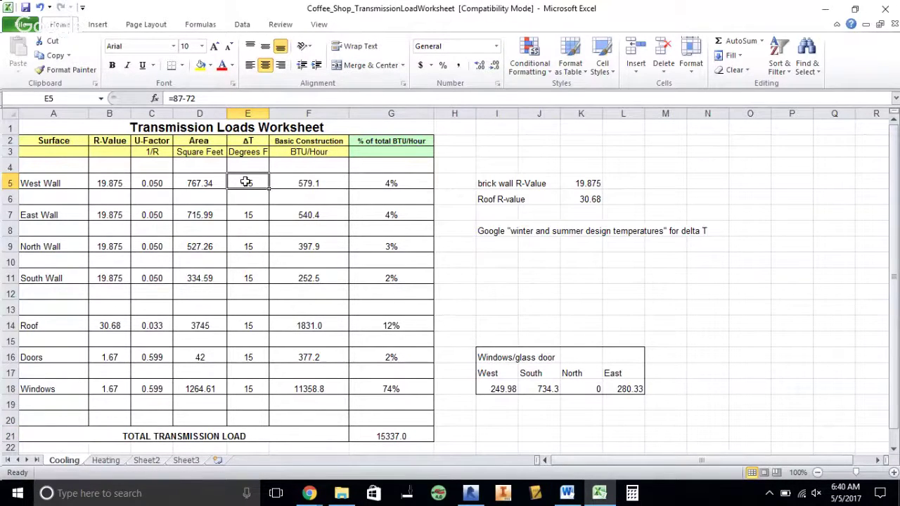
click(182, 97)
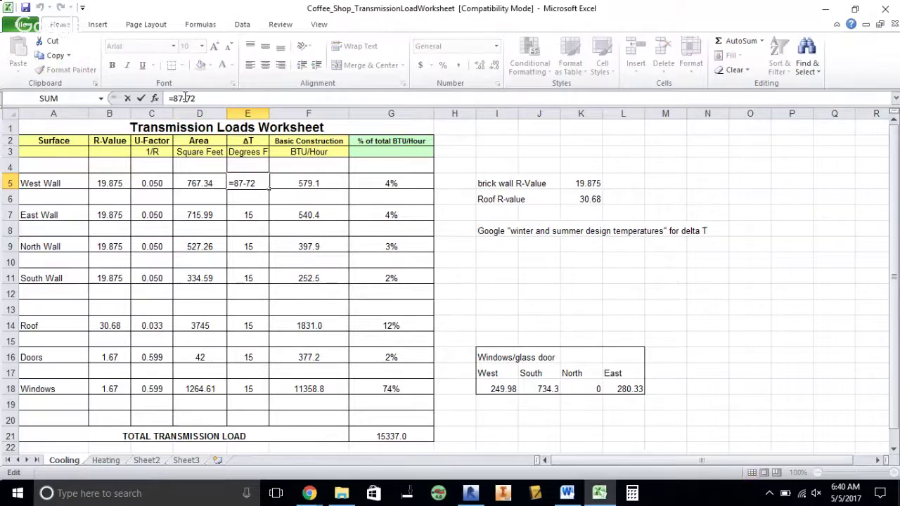
key(Return)
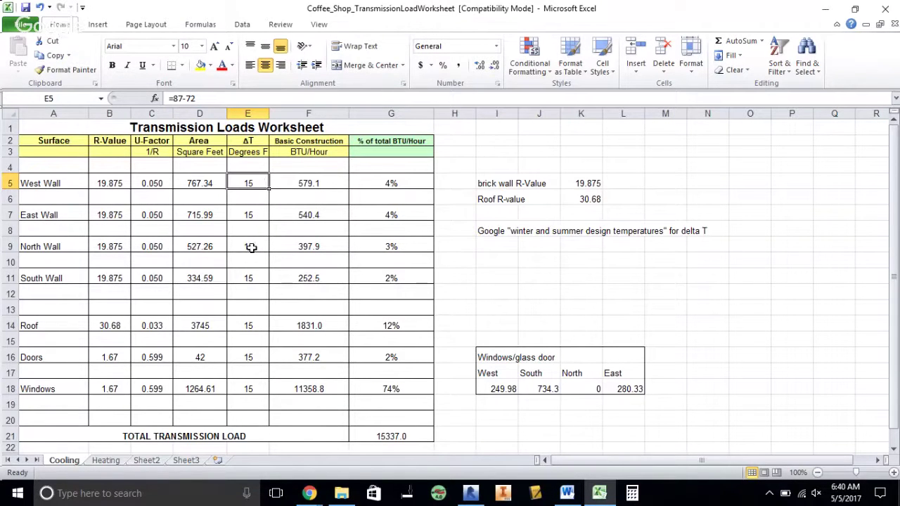
click(104, 461)
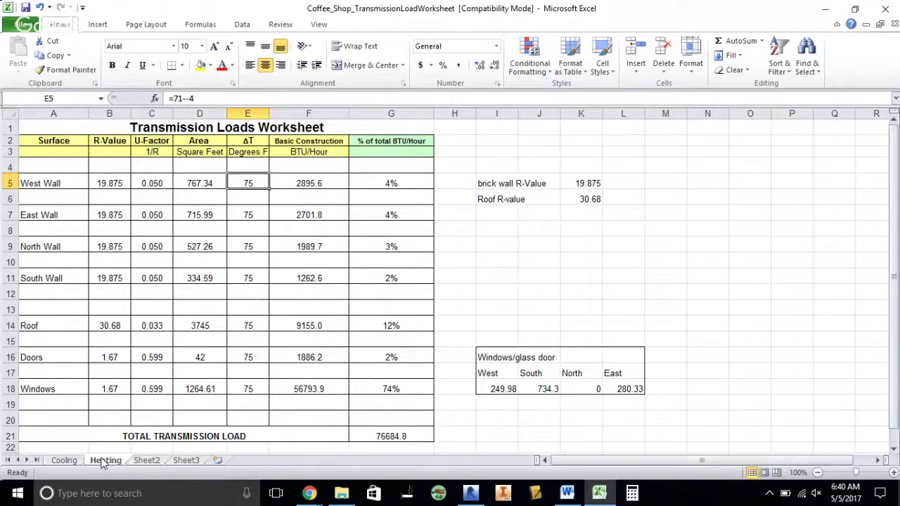
- Examine the West Wall's ΔT formula on the Heating sheet, along with the ΔT cells of the other three walls
click(204, 99)
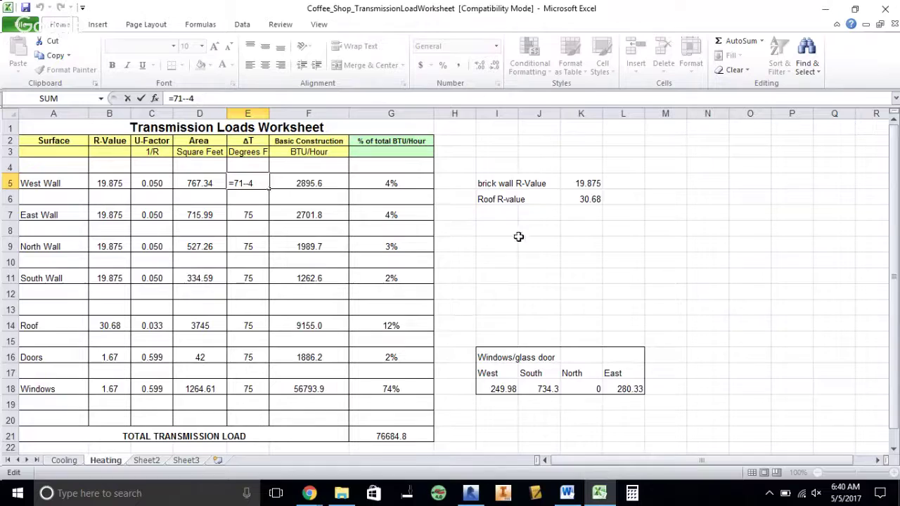
key(ctrl+Return)
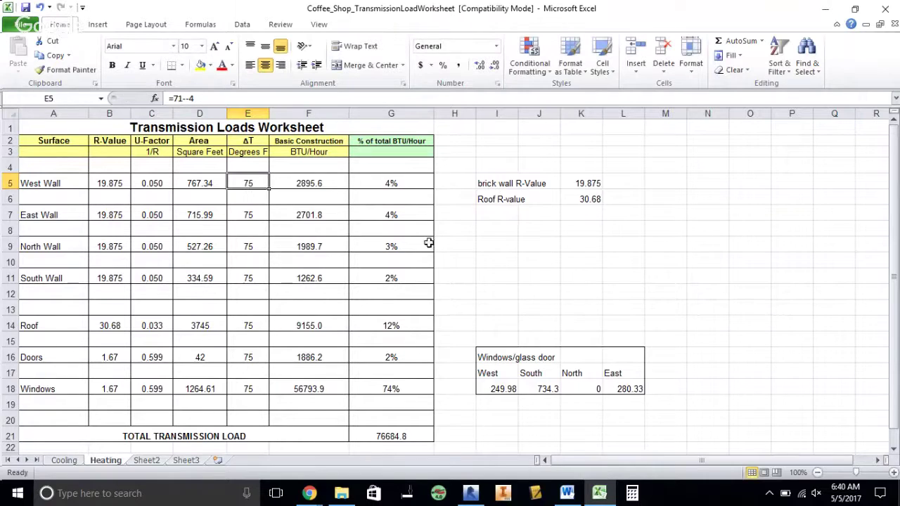
click(259, 211)
click(251, 243)
click(251, 274)
- Compare the total transmission load on the Heating sheet with the one on the Cooling sheet
click(386, 432)
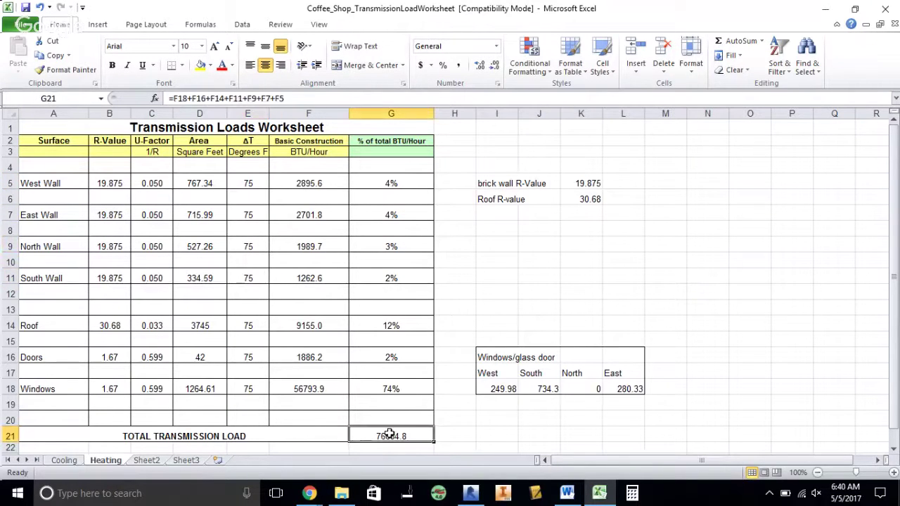
click(62, 462)
click(367, 437)
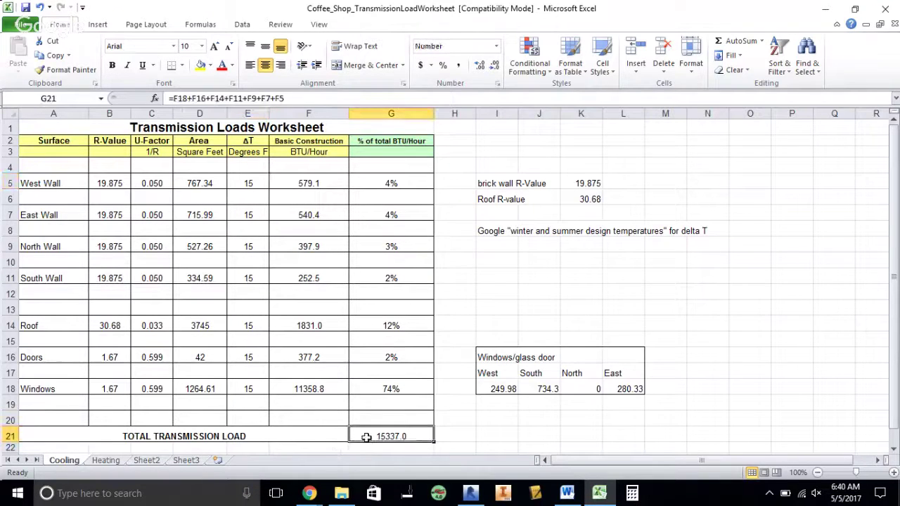
click(700, 328)
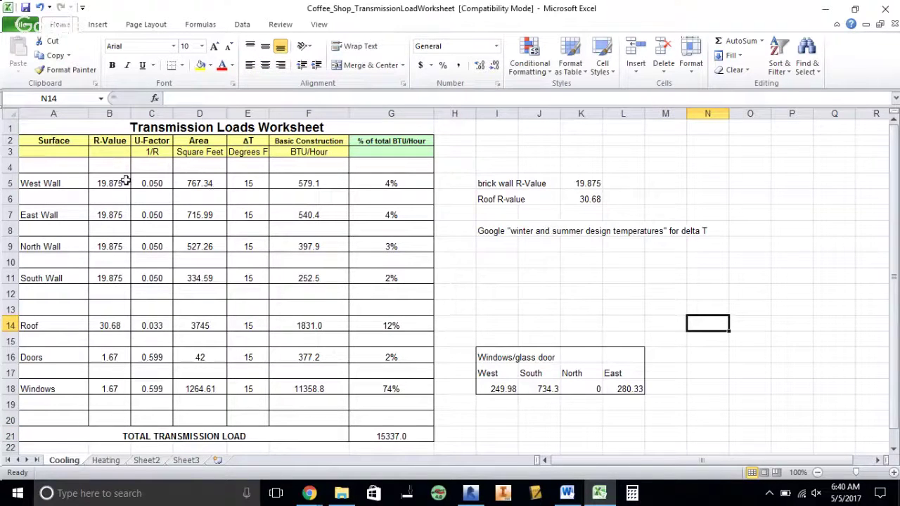
- Review the R-Value, U-Factor and Area data on the Cooling sheet and inspect the West Wall's BTU/Hour formula
drag(124, 181, 210, 391)
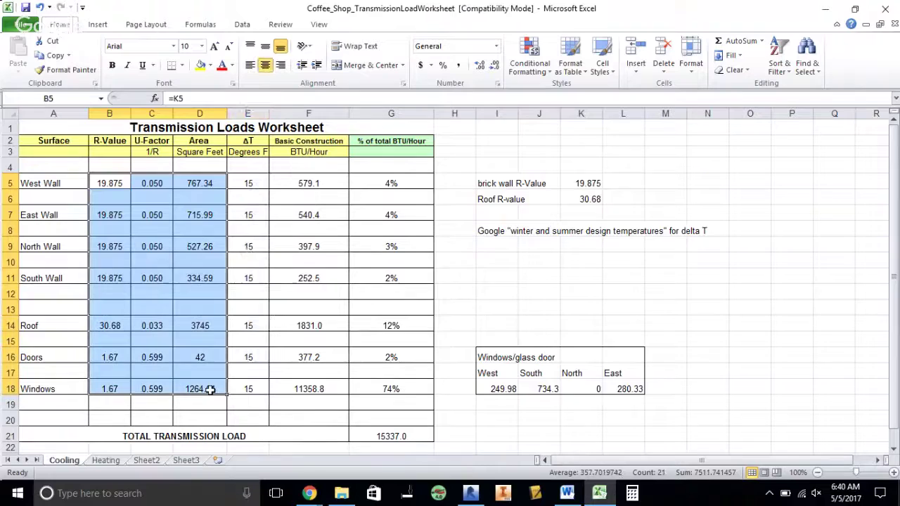
click(597, 317)
click(319, 181)
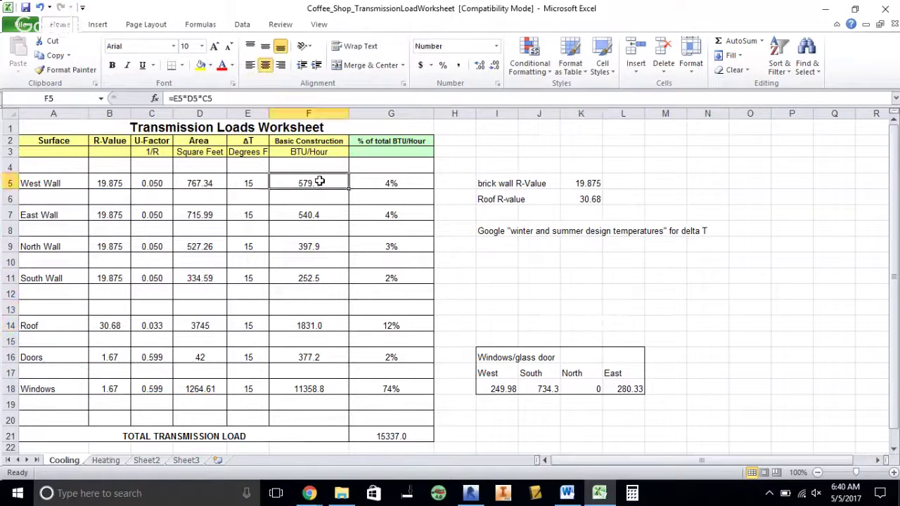
click(291, 100)
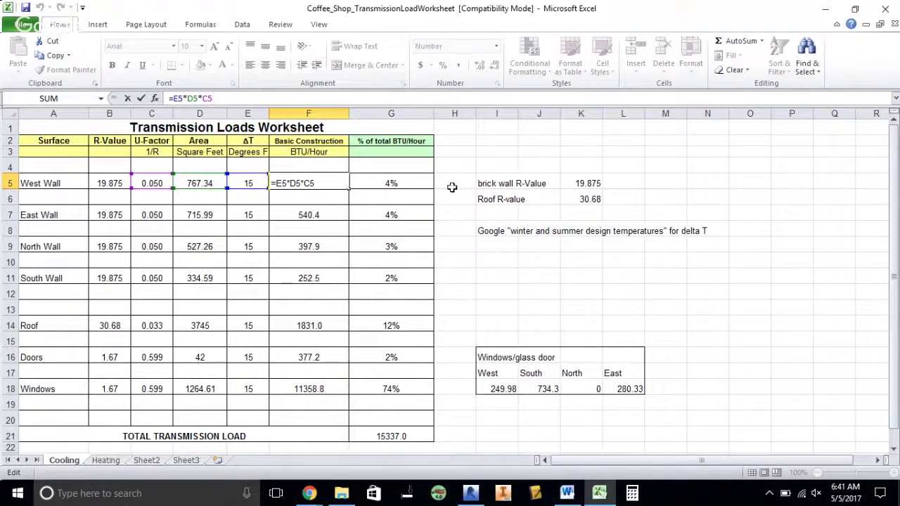
key(ctrl+Return)
click(455, 166)
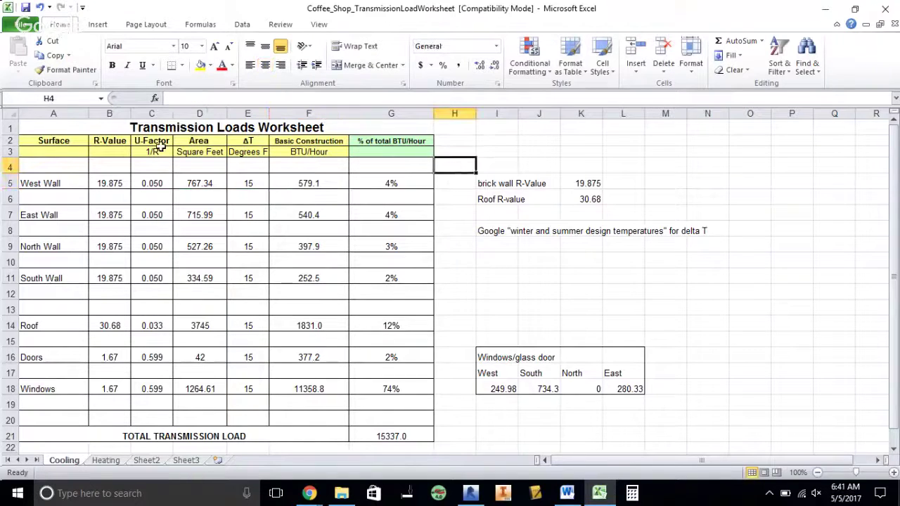
- Check the West Wall's area, U-Factor formula and R-Value reference in row 5
click(152, 183)
click(198, 181)
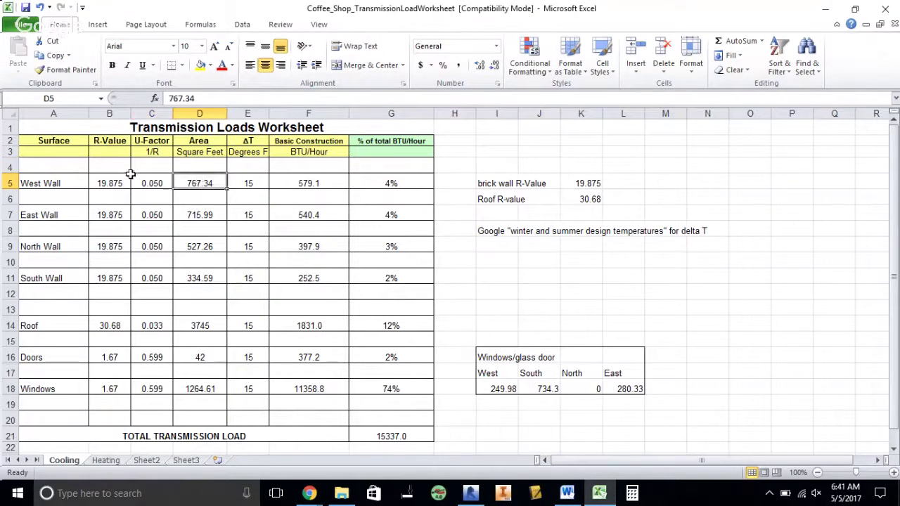
click(151, 183)
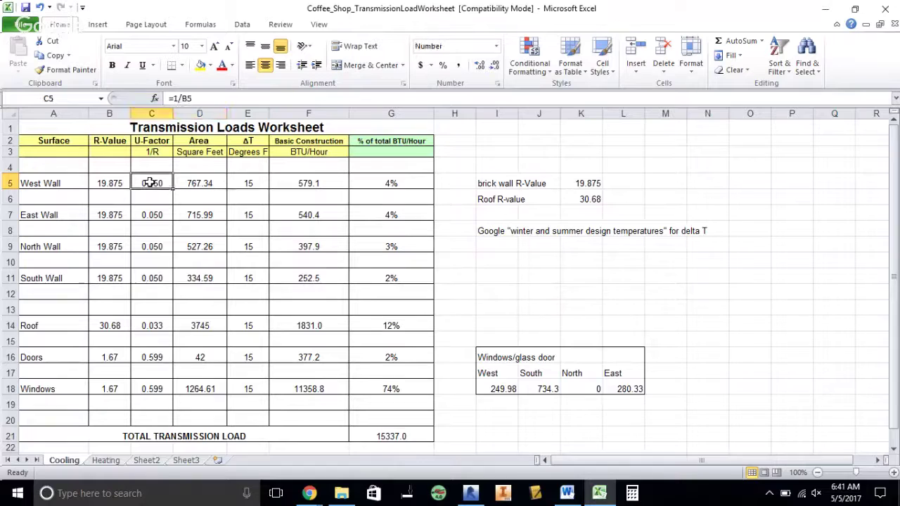
click(98, 184)
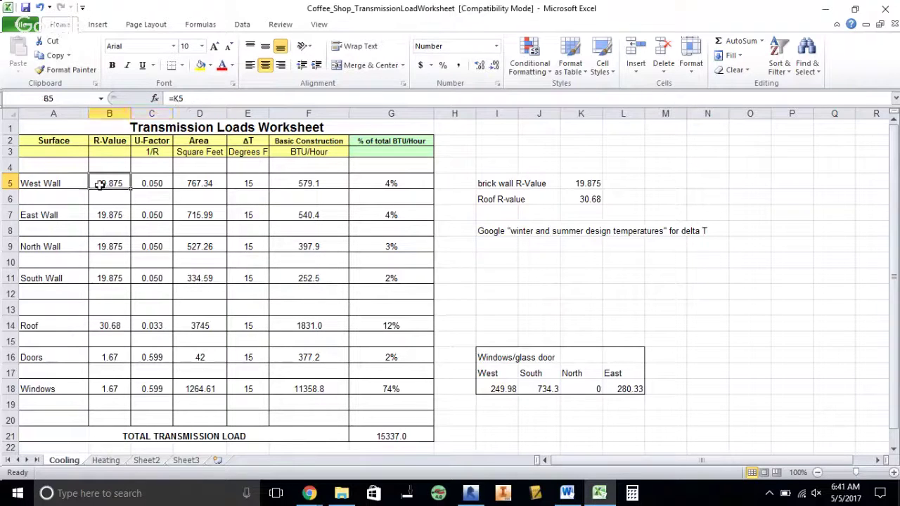
click(575, 287)
- Locate the R-ValueDensitiesChart file in File Explorer, then switch to Word and look through the chart's material R-values
click(342, 494)
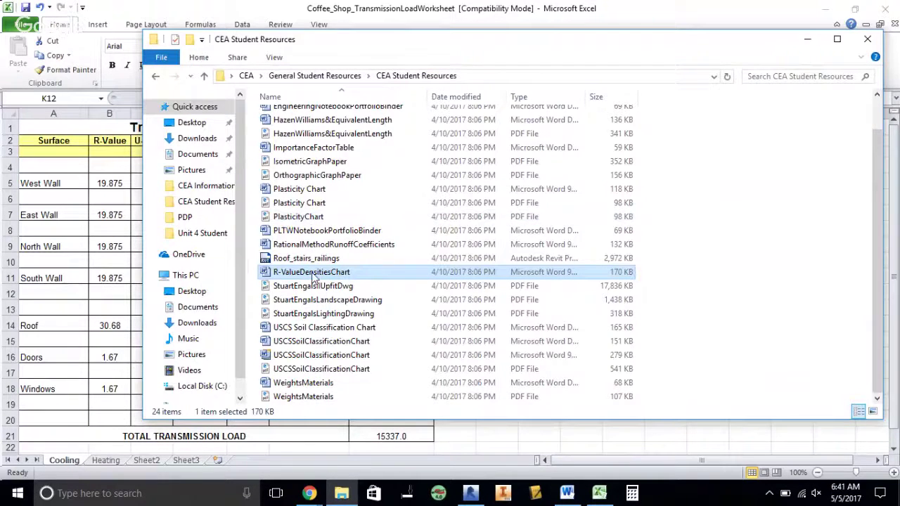
click(599, 492)
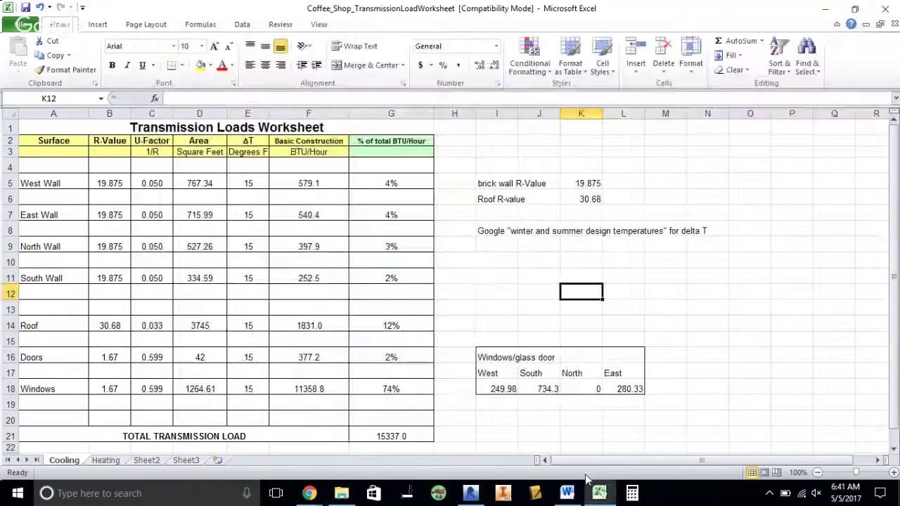
click(567, 492)
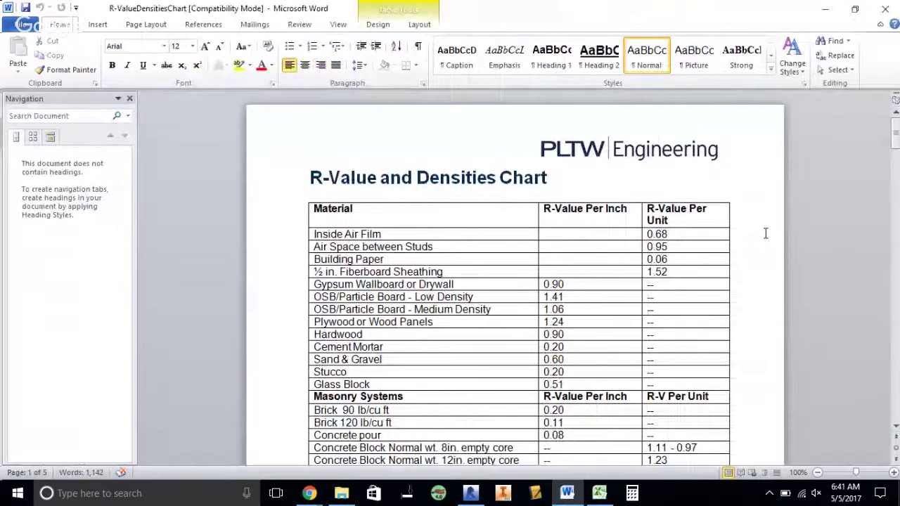
scroll(764, 232, down, 2)
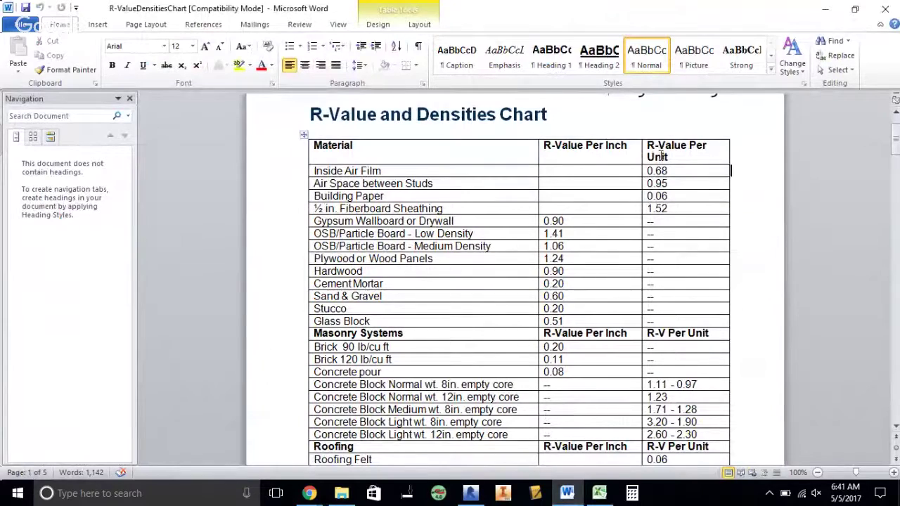
scroll(573, 259, down, 10)
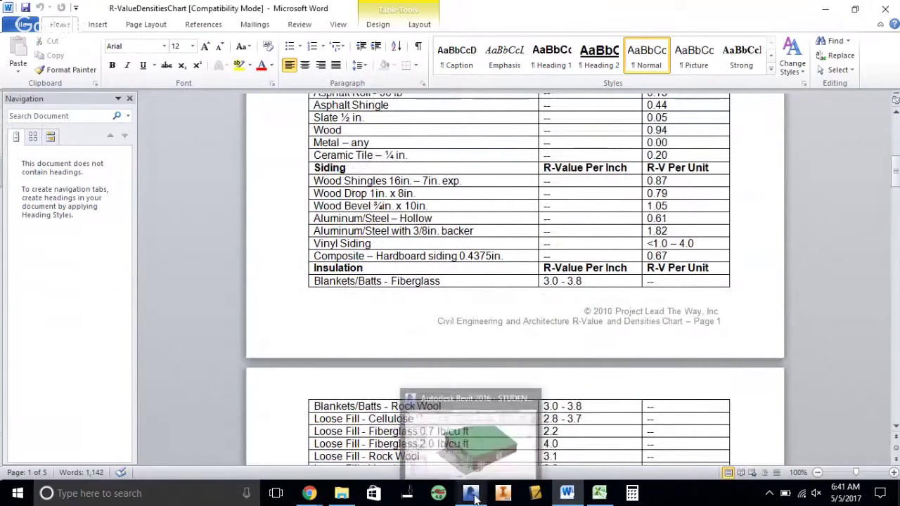
- Switch to Excel, go through the four wall surfaces and open the brick wall R-Value formula in K5 for inspection
click(598, 494)
click(665, 311)
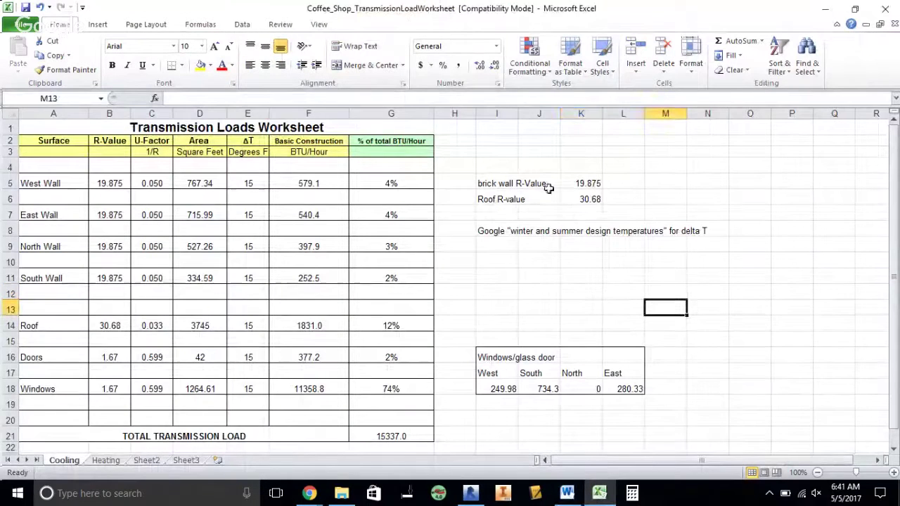
click(63, 183)
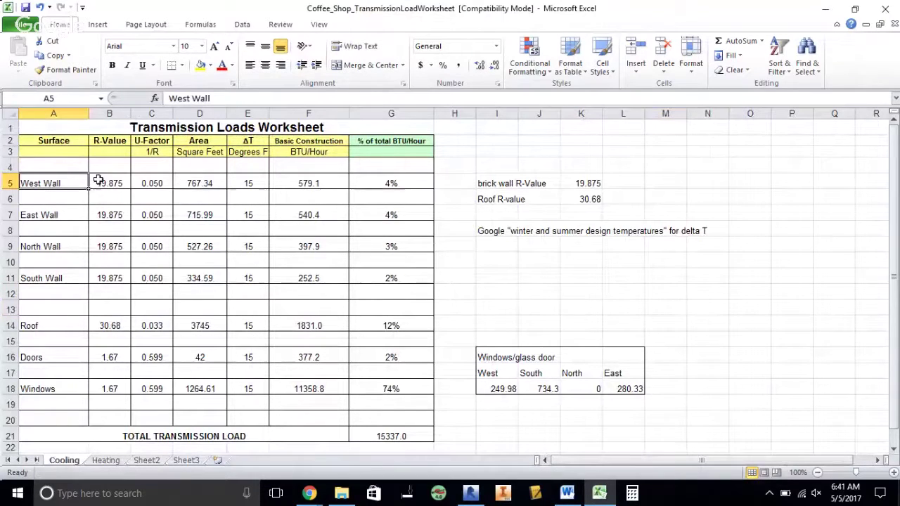
click(66, 215)
click(62, 246)
click(60, 279)
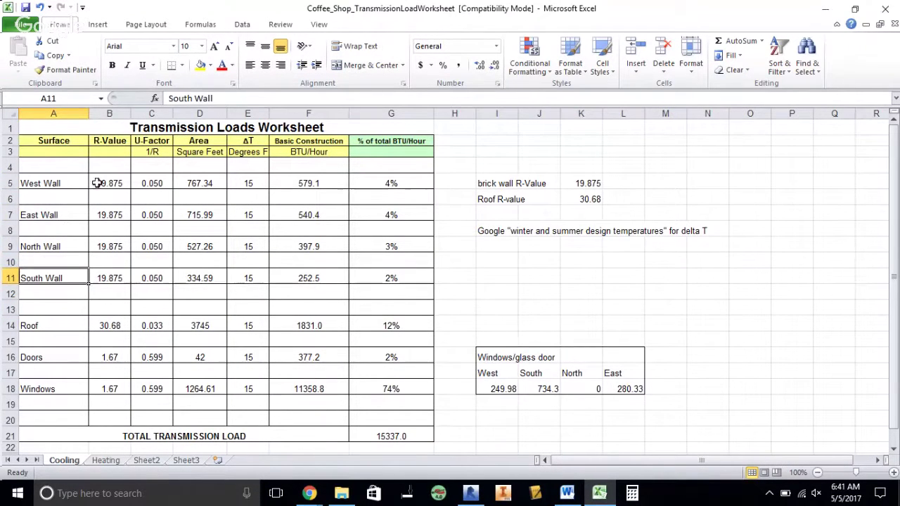
click(586, 183)
click(401, 97)
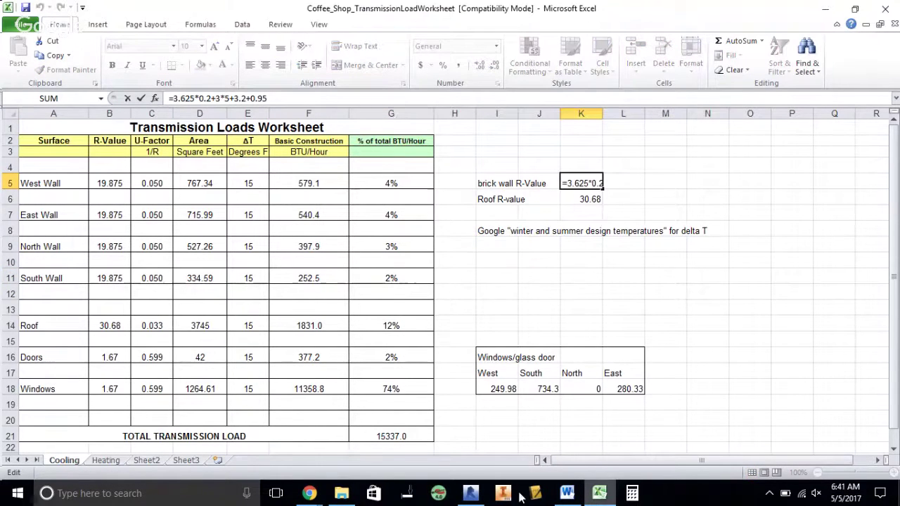
- Switch to Revit and view the exterior wall type's structure layers, widening the Edit Assembly dialog to show full material names
click(471, 493)
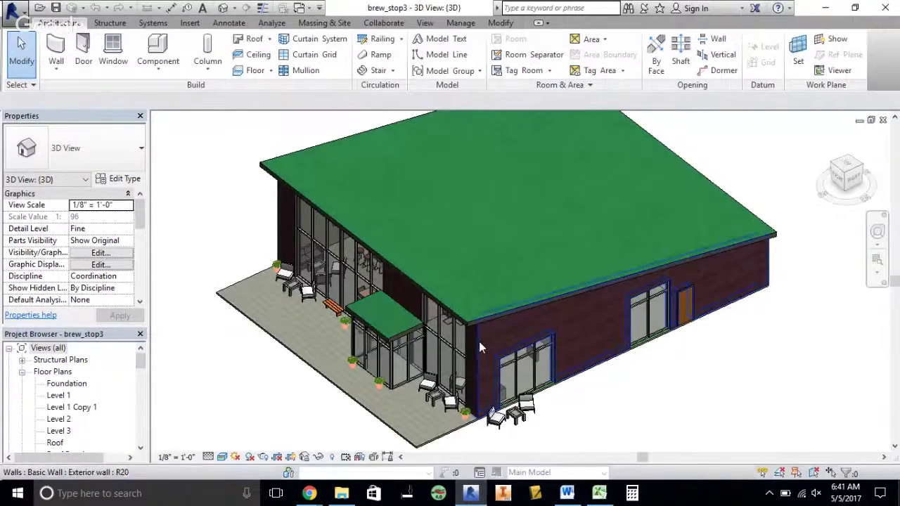
click(479, 341)
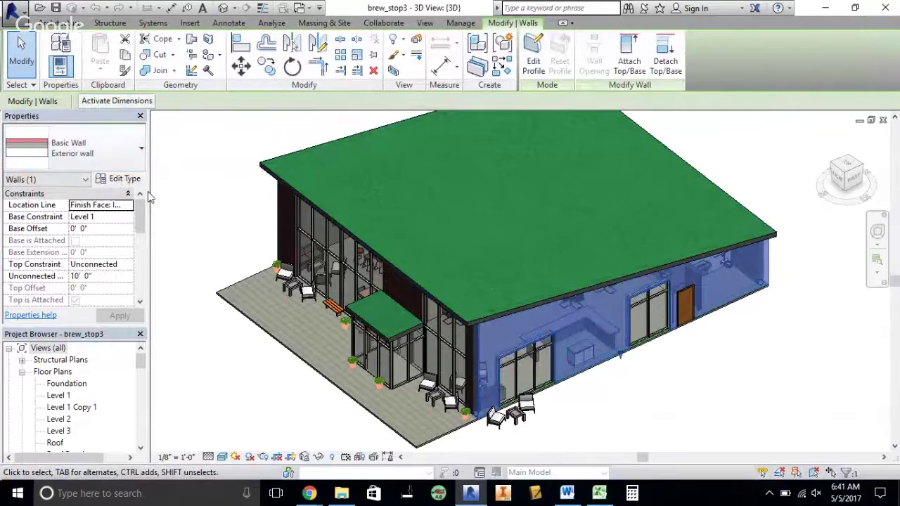
click(125, 179)
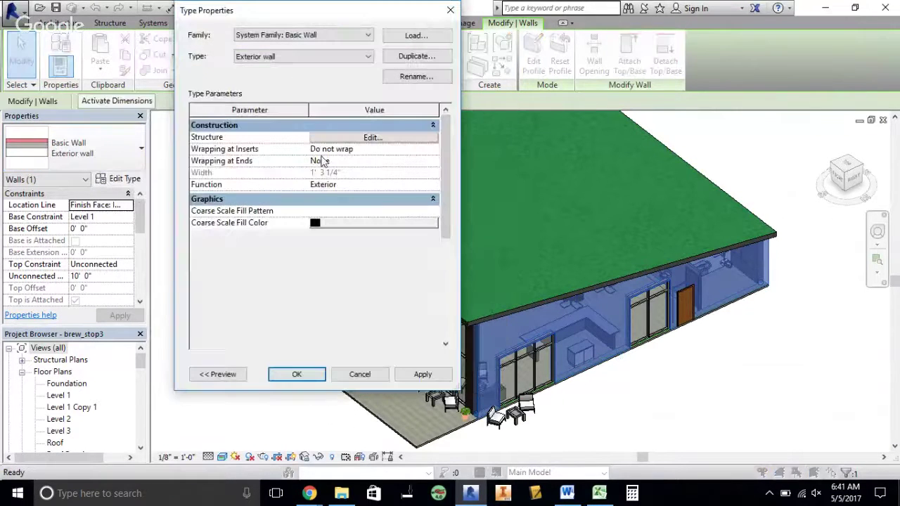
click(393, 138)
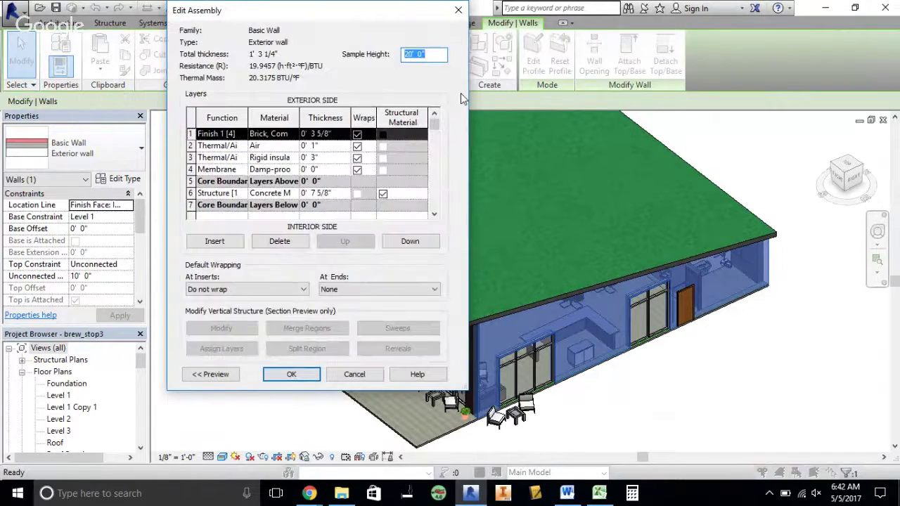
drag(464, 95, 675, 95)
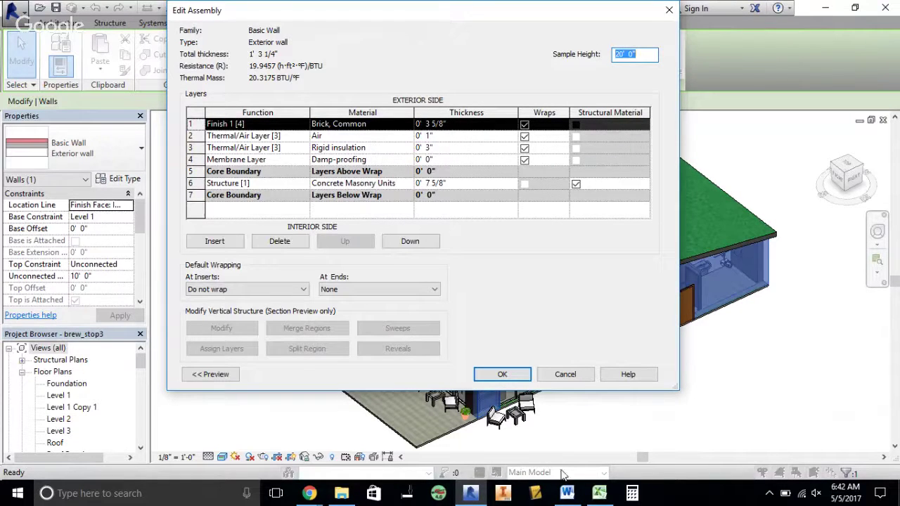
- Highlight the brick term in Excel's wall R-value formula, then look up Brick 90 lb/cu ft in the Word chart
click(599, 493)
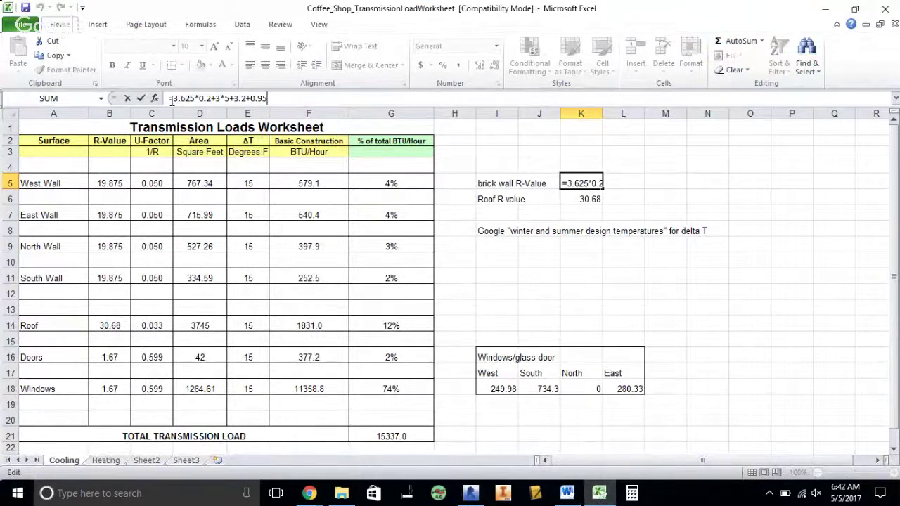
drag(172, 99, 208, 99)
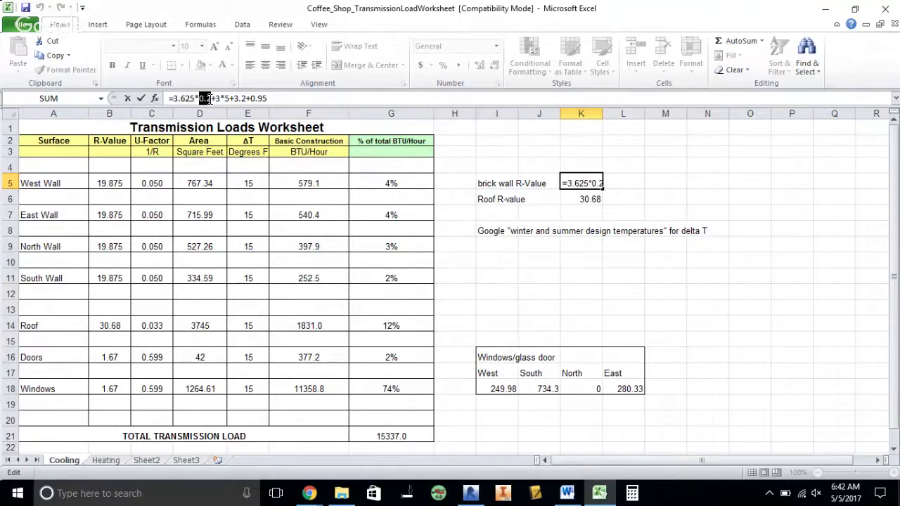
click(567, 493)
click(261, 221)
scroll(262, 221, up, 2)
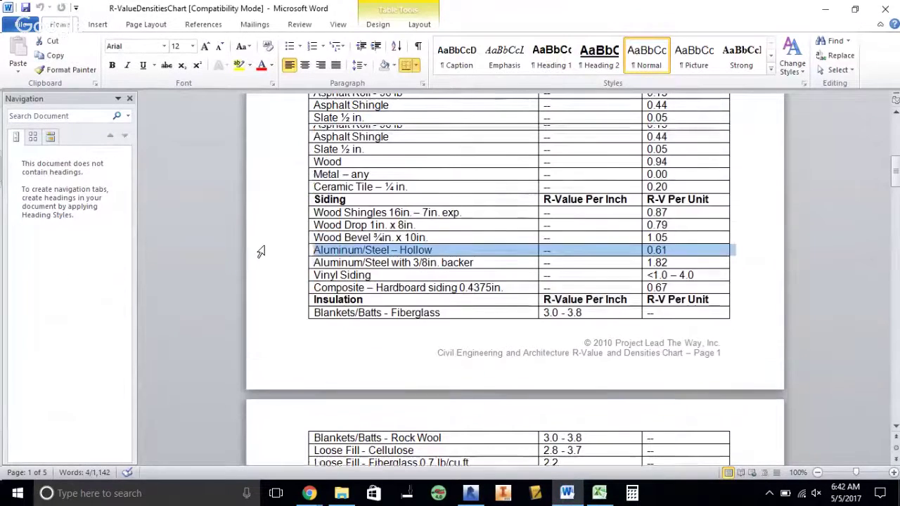
click(255, 220)
scroll(261, 257, down, 6)
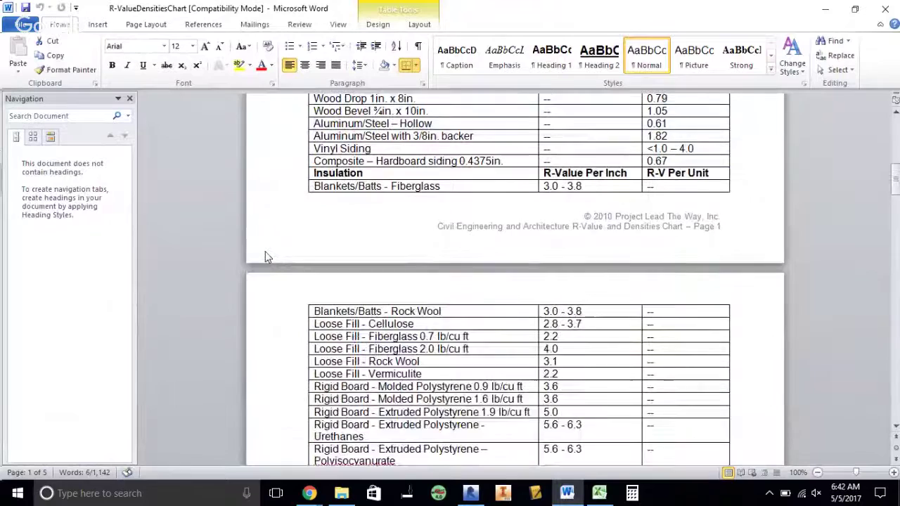
scroll(260, 257, up, 10)
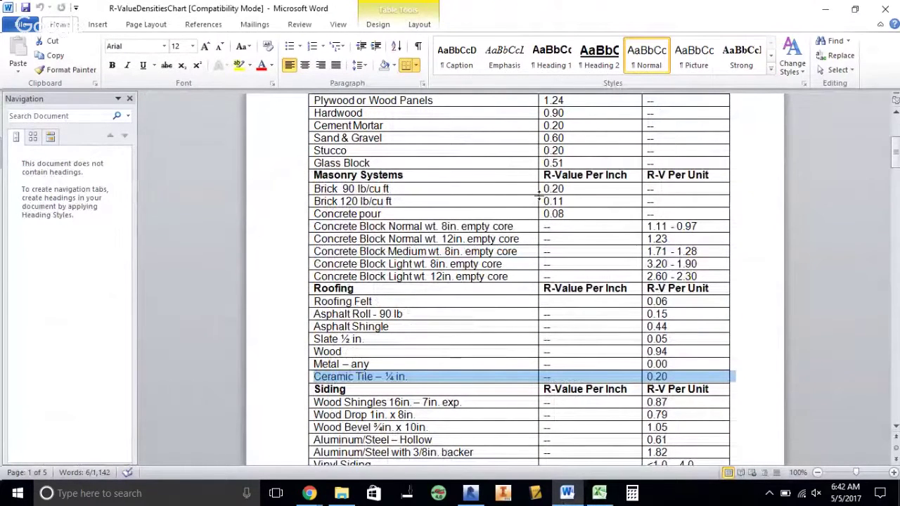
drag(545, 188, 565, 189)
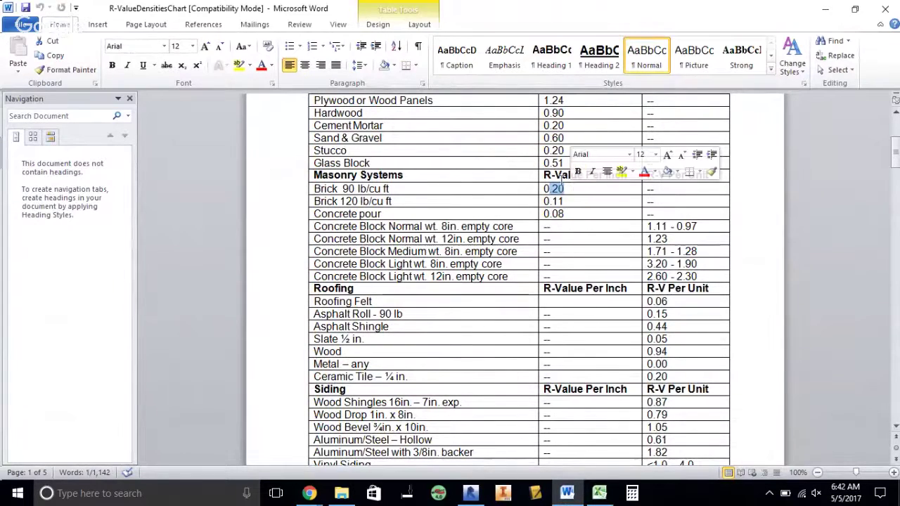
- Return to Excel and highlight the brick term 3.625*0.2 and the insulation term 3*5 in the wall R-value formula
key(alt+Tab)
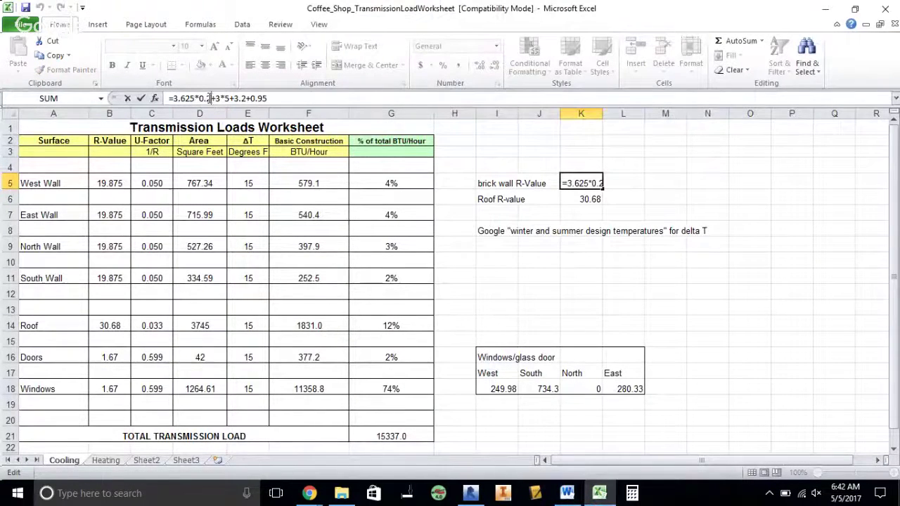
drag(211, 99, 185, 99)
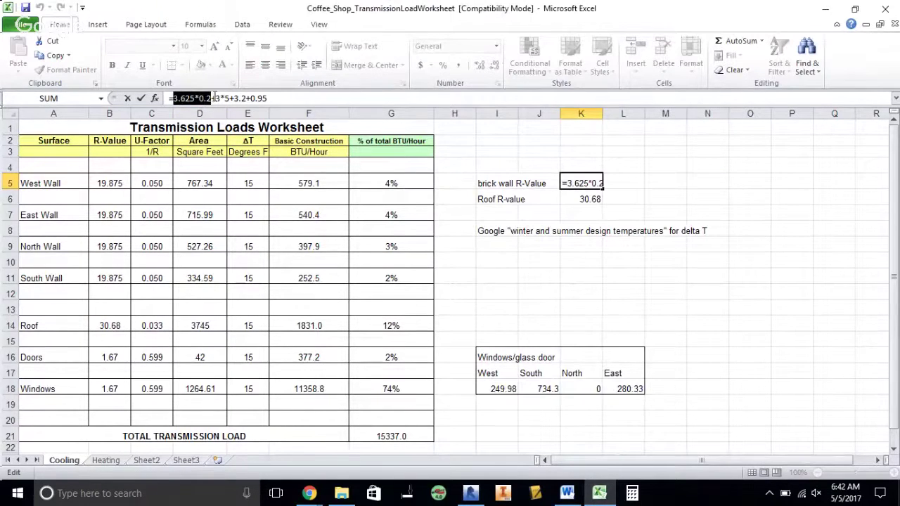
double_click(221, 99)
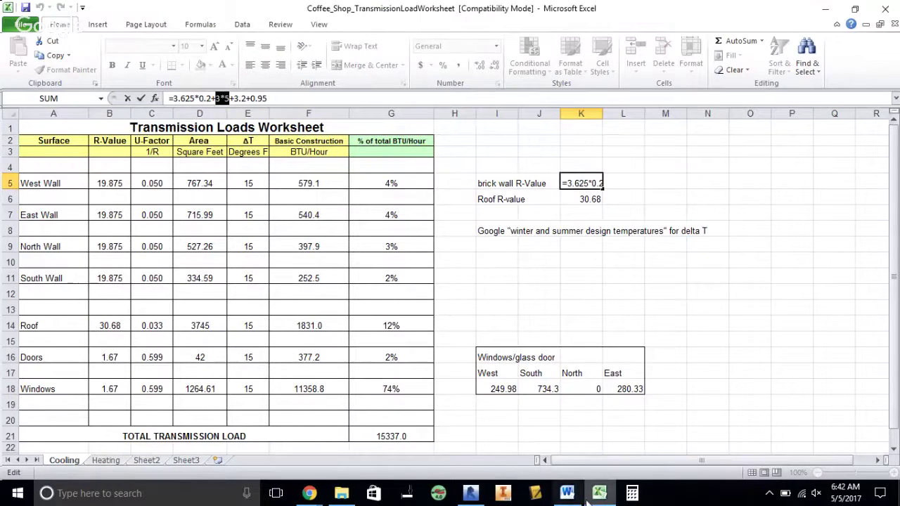
- Switch to Word and look up the R-value per inch of Rigid Board - Extruded Polystyrene 1.9 lb/cu ft in the Insulation section
click(566, 493)
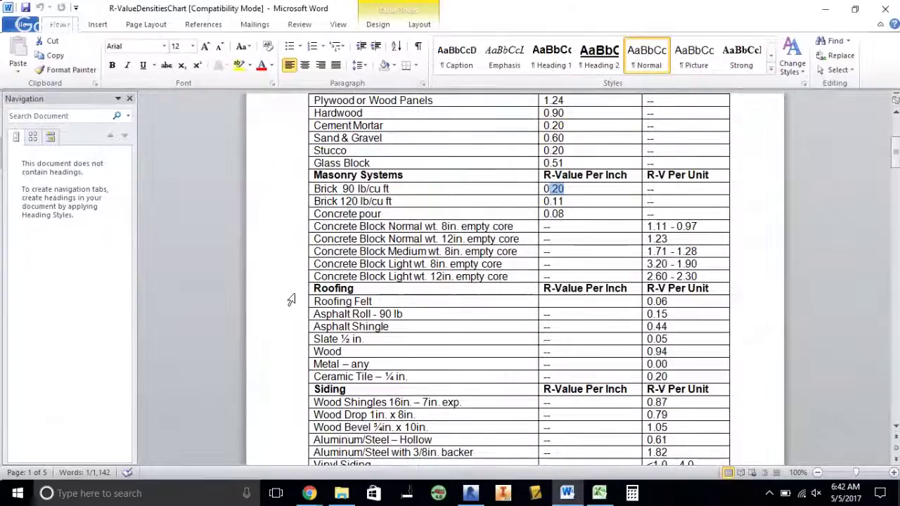
scroll(286, 296, up, 4)
scroll(284, 296, down, 10)
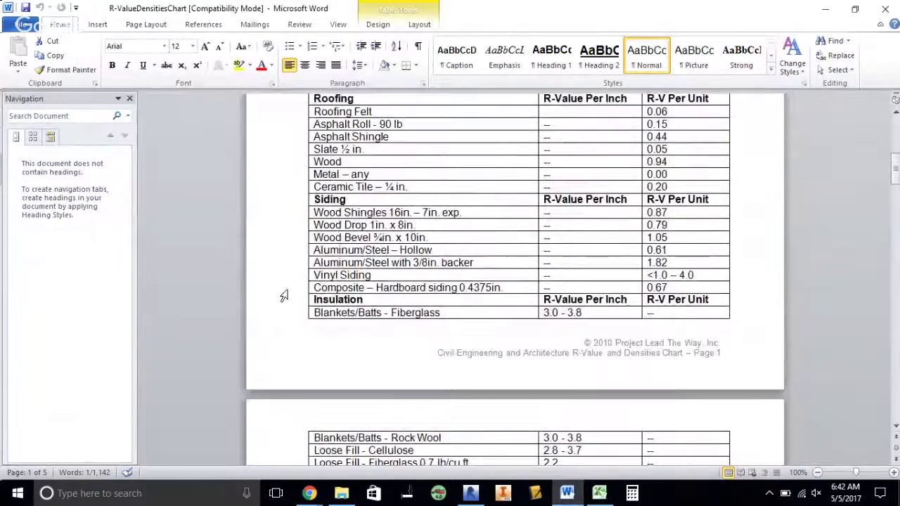
scroll(284, 296, down, 5)
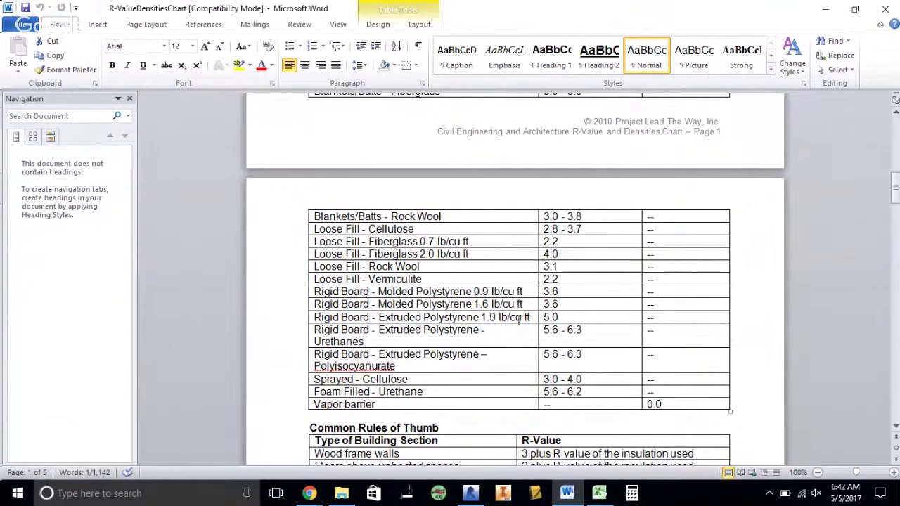
drag(559, 318, 546, 317)
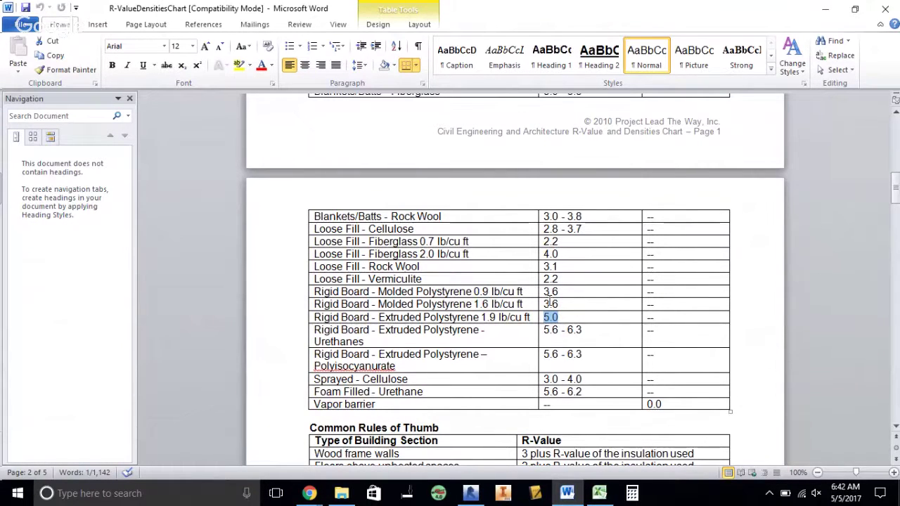
click(768, 316)
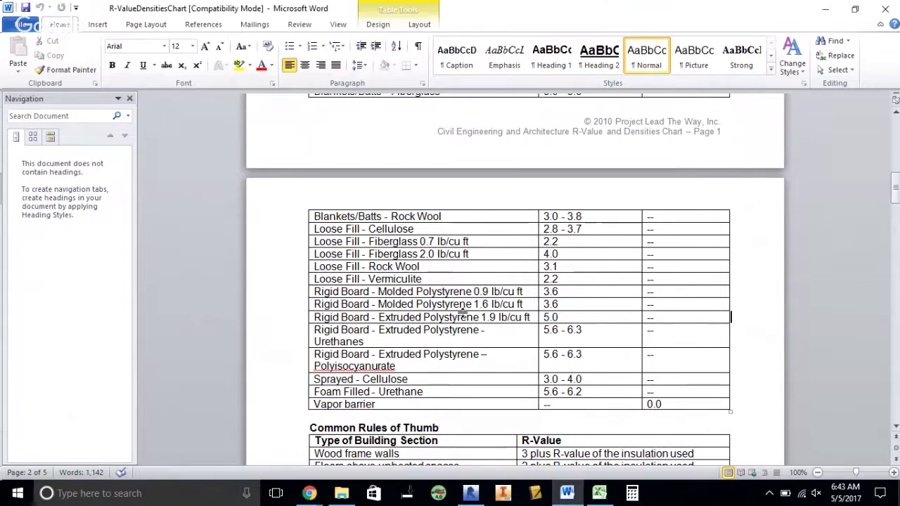
drag(562, 317, 540, 317)
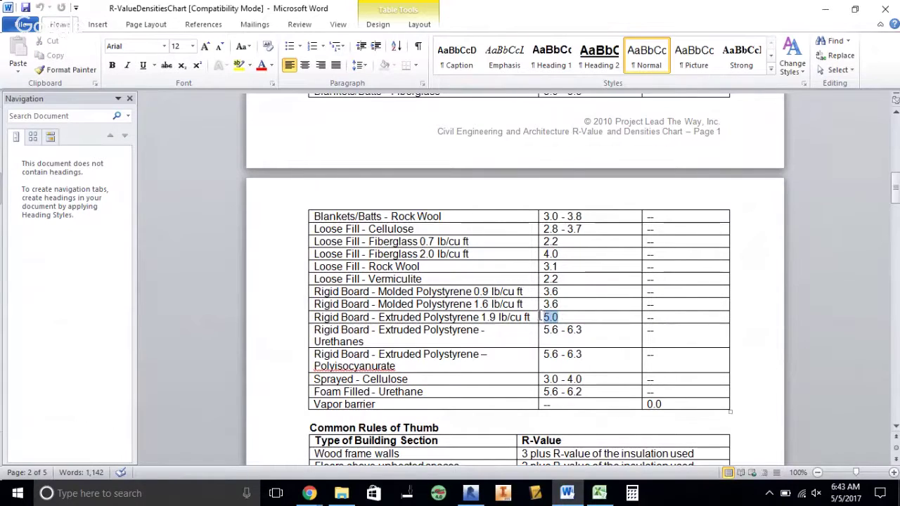
click(763, 316)
scroll(766, 338, up, 1)
scroll(766, 338, up, 3)
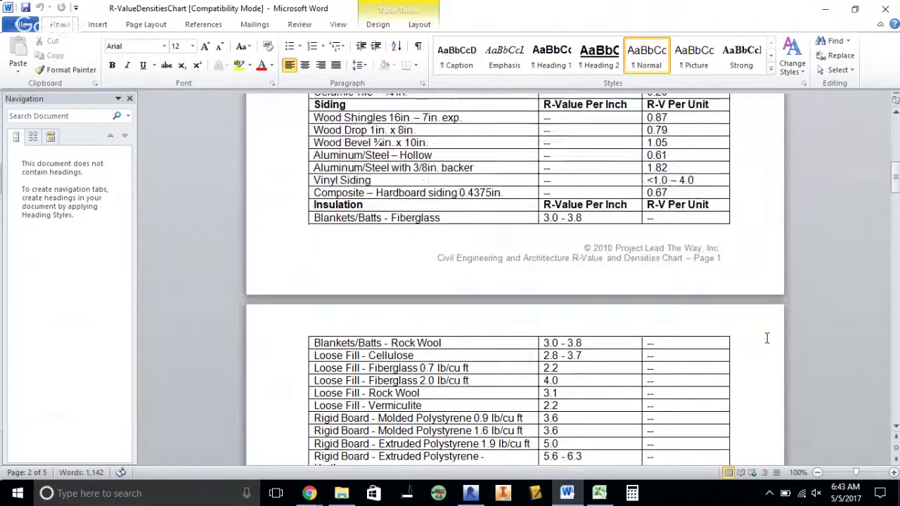
scroll(766, 339, down, 3)
- Highlight the 3.2 term in Excel's wall R-value formula, check the Concrete Masonry Units layer in Revit's Edit Assembly dialog, and return to Excel
click(598, 490)
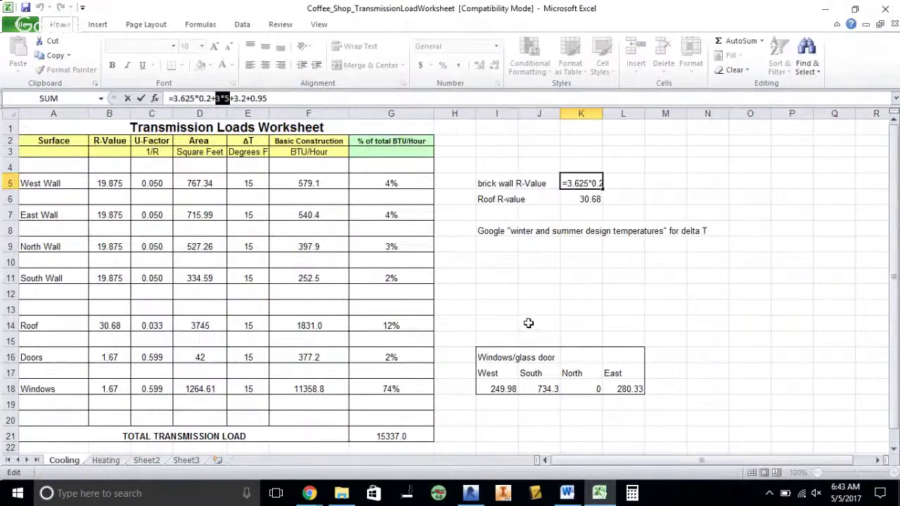
click(226, 98)
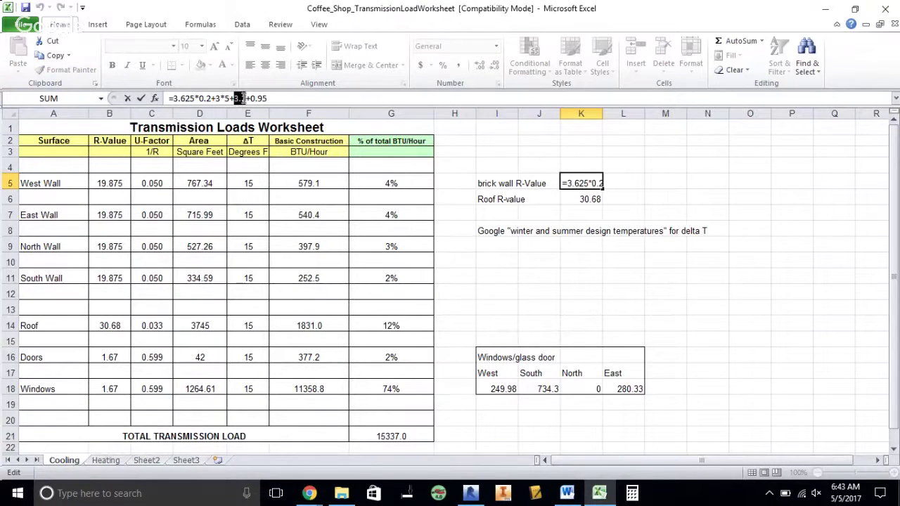
click(249, 99)
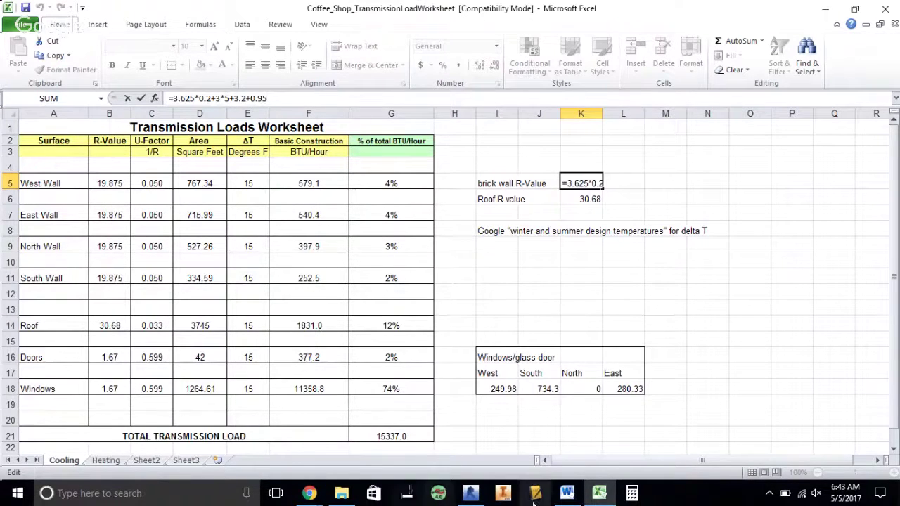
click(477, 495)
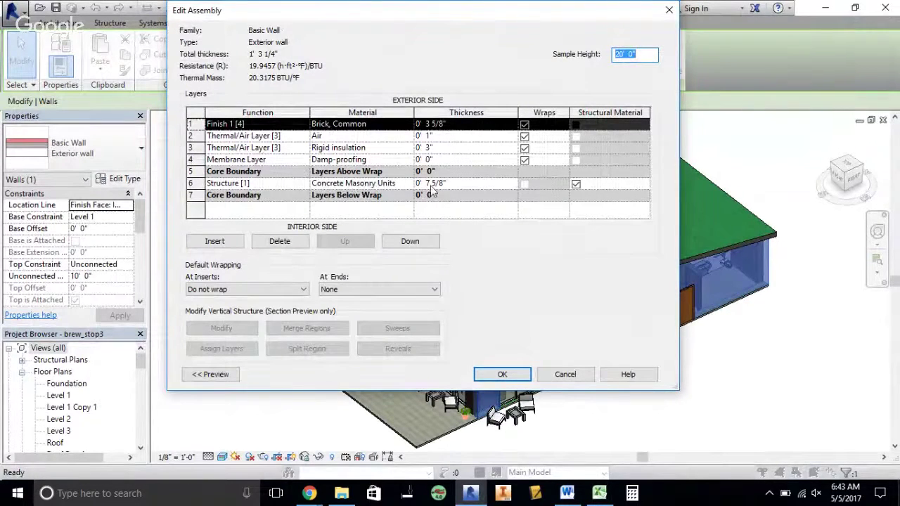
click(599, 494)
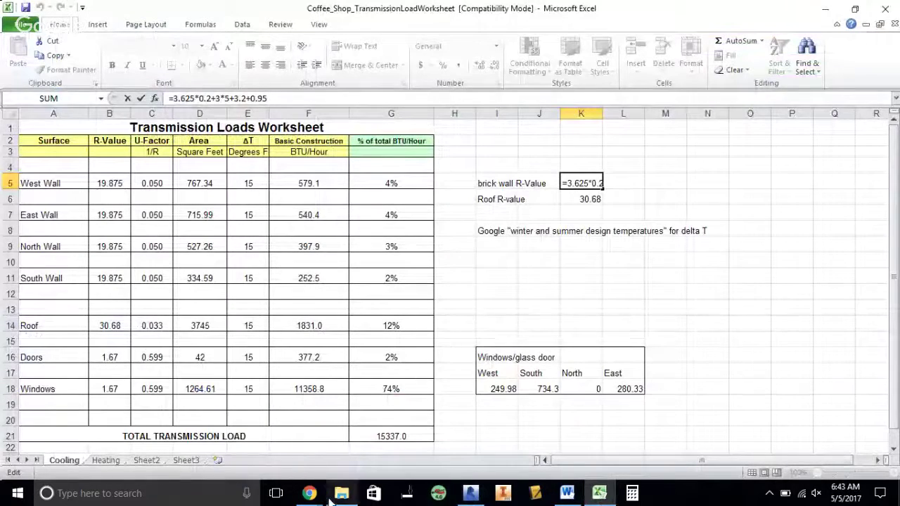
- Switch to Word and look up Concrete Block Light wt. 8in. empty core under Masonry Systems in the chart
click(566, 493)
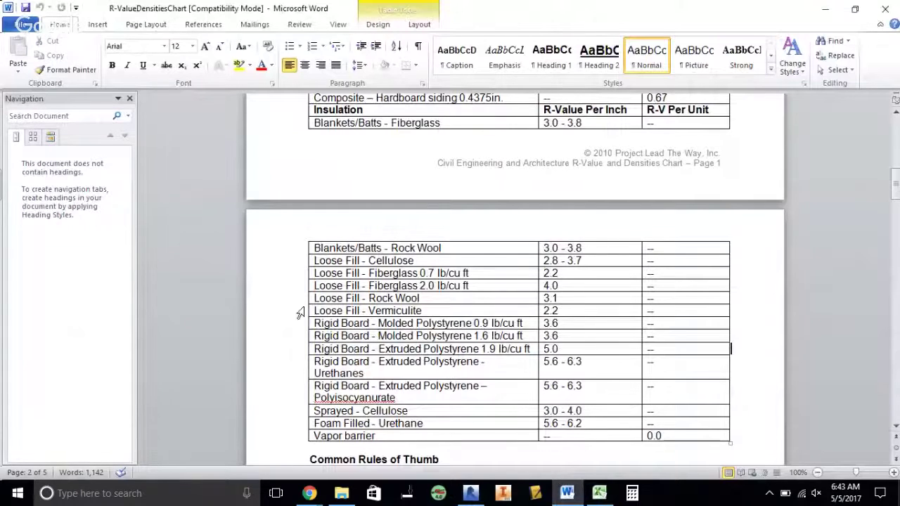
scroll(267, 300, down, 1)
scroll(268, 301, up, 1)
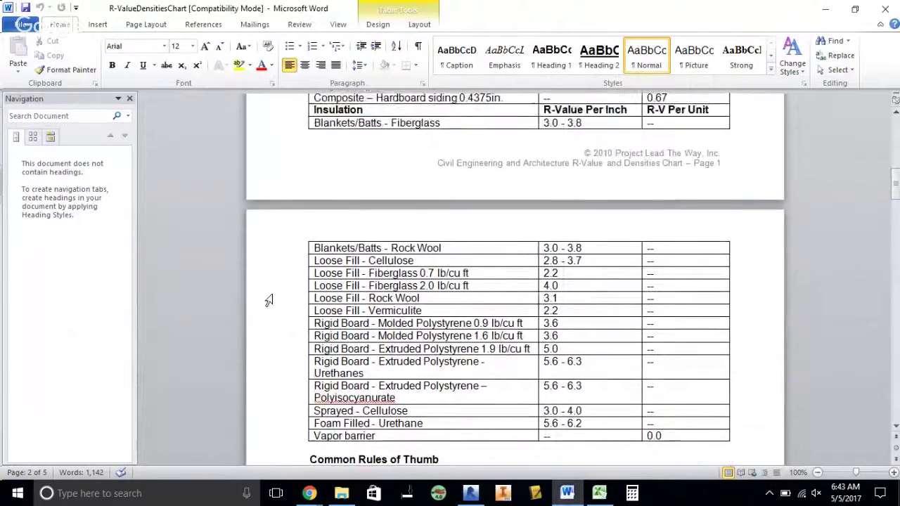
scroll(269, 300, up, 5)
scroll(269, 300, up, 3)
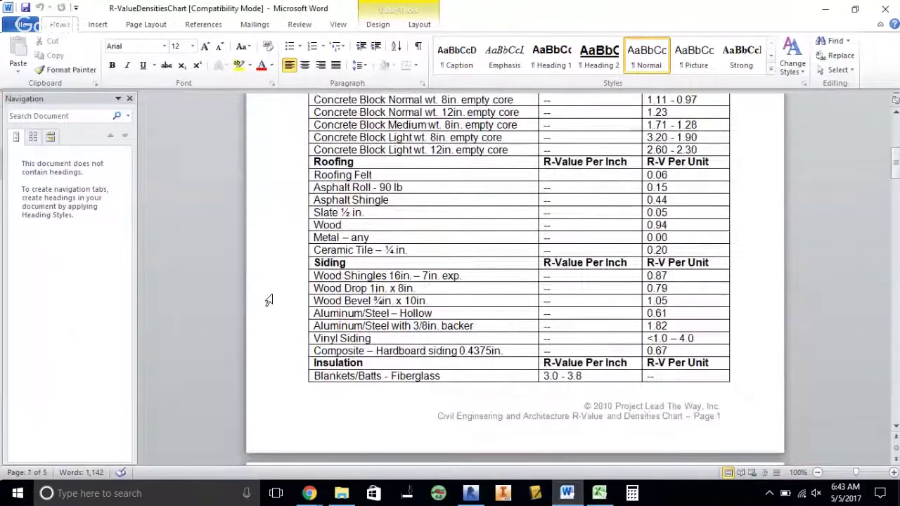
scroll(269, 300, up, 4)
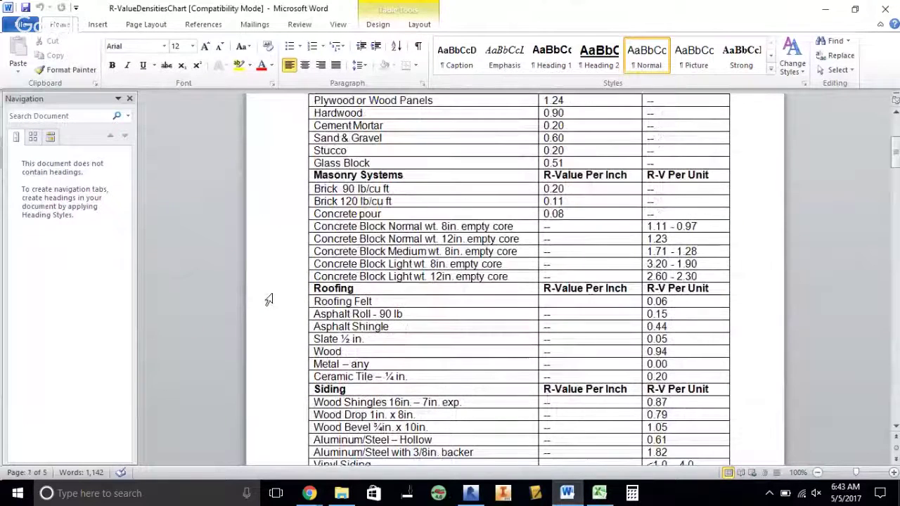
click(351, 264)
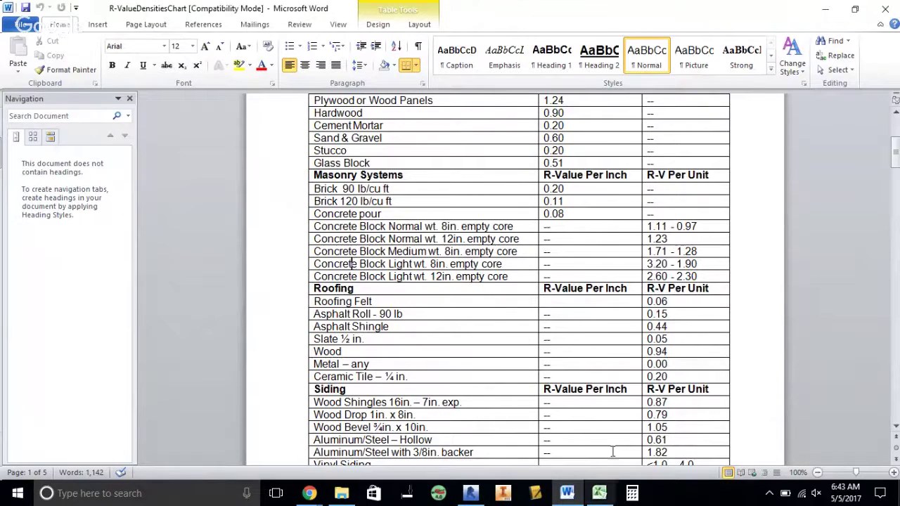
scroll(670, 269, up, 1)
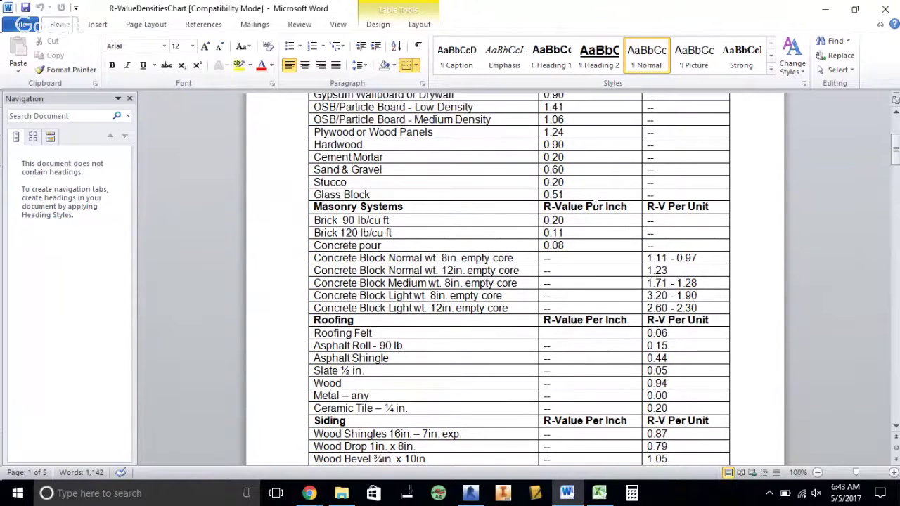
- Check the 0.95 term in Excel's wall R-value formula, then look up Air Space between Studs in the Word chart
click(599, 493)
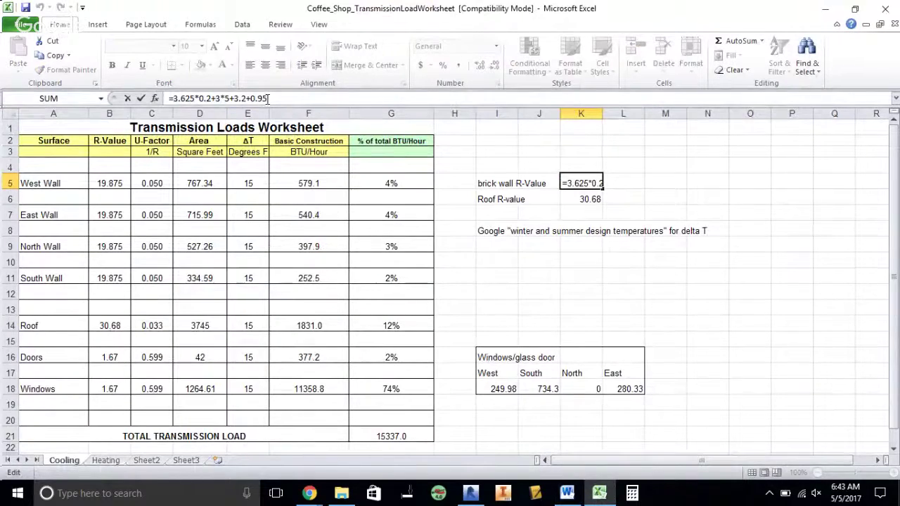
click(567, 492)
scroll(564, 367, up, 5)
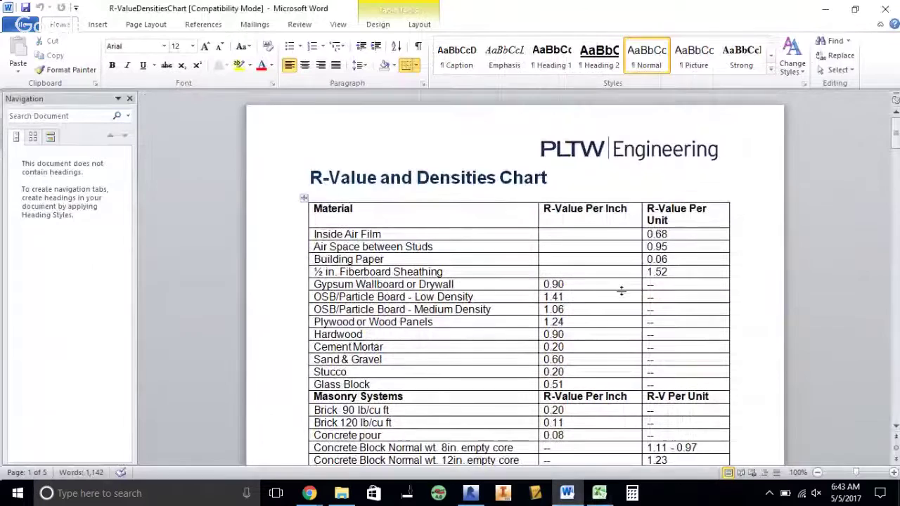
drag(314, 247, 419, 251)
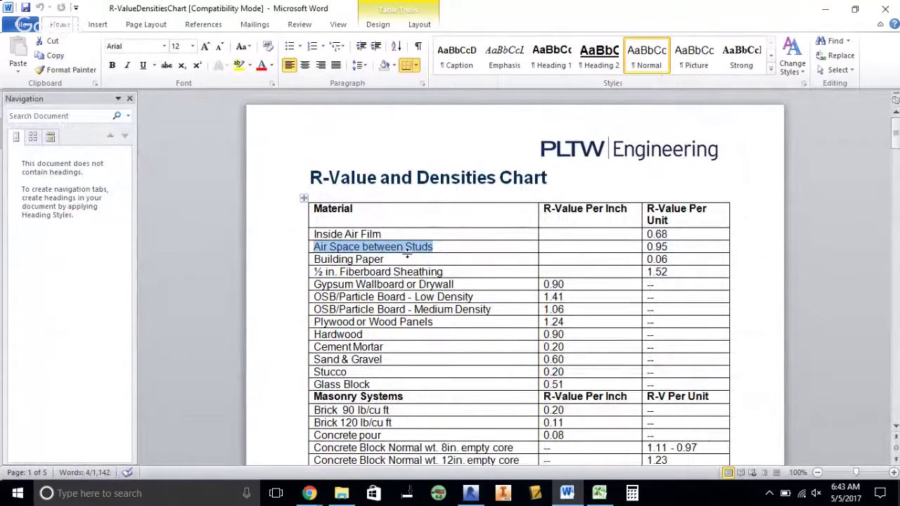
click(672, 246)
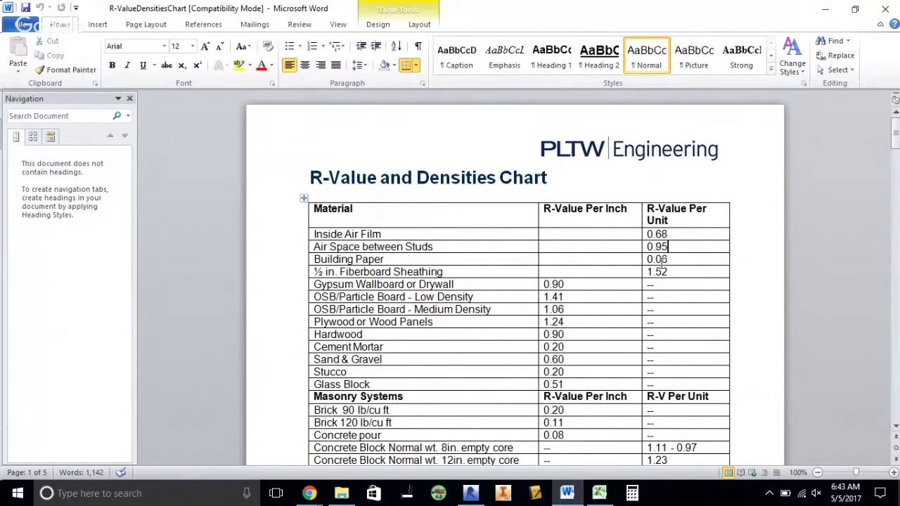
- Return to Excel, finish editing the brick wall R-value formula without changes, and select cell K5 again
click(600, 492)
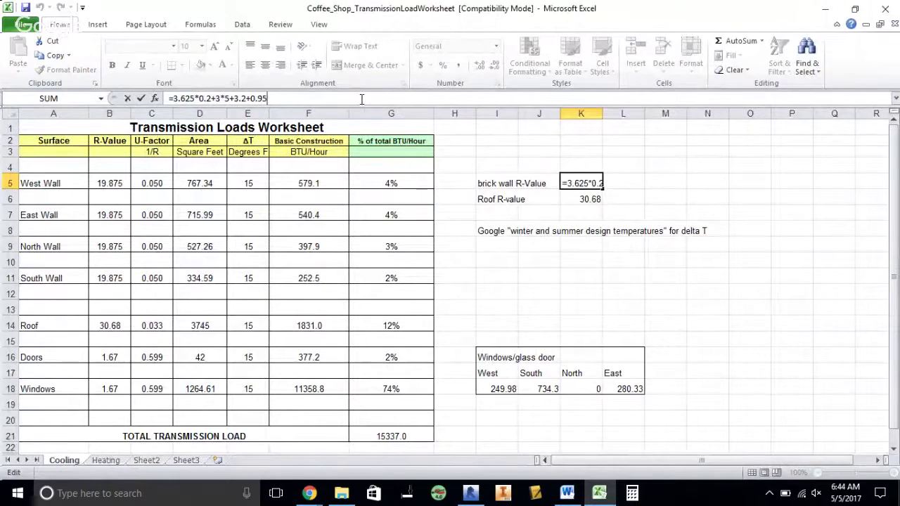
key(Return)
click(589, 183)
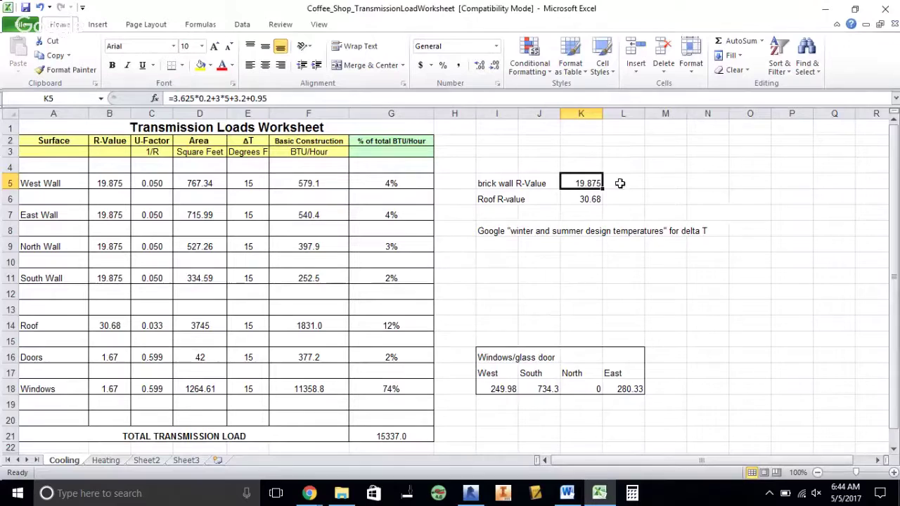
- Link the West Wall's R-Value in B5 to the brick wall R-value with the formula =K5
click(105, 183)
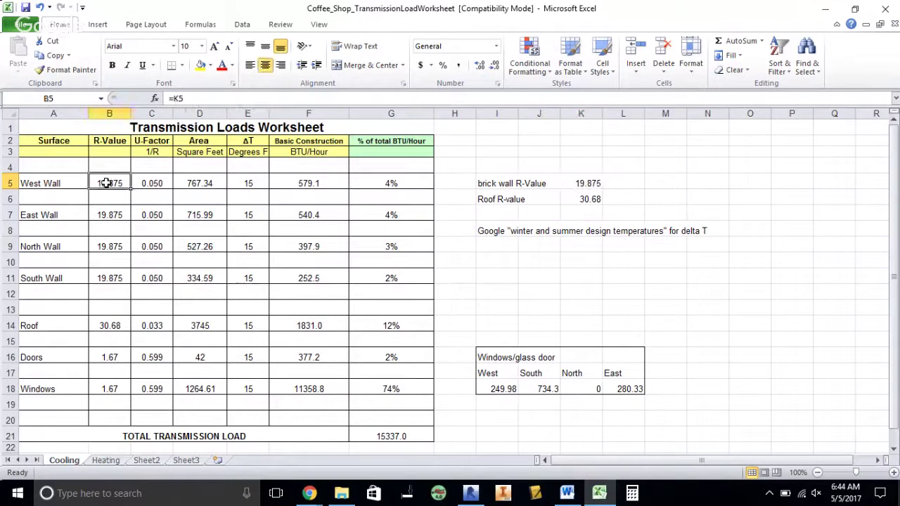
text(=)
click(578, 184)
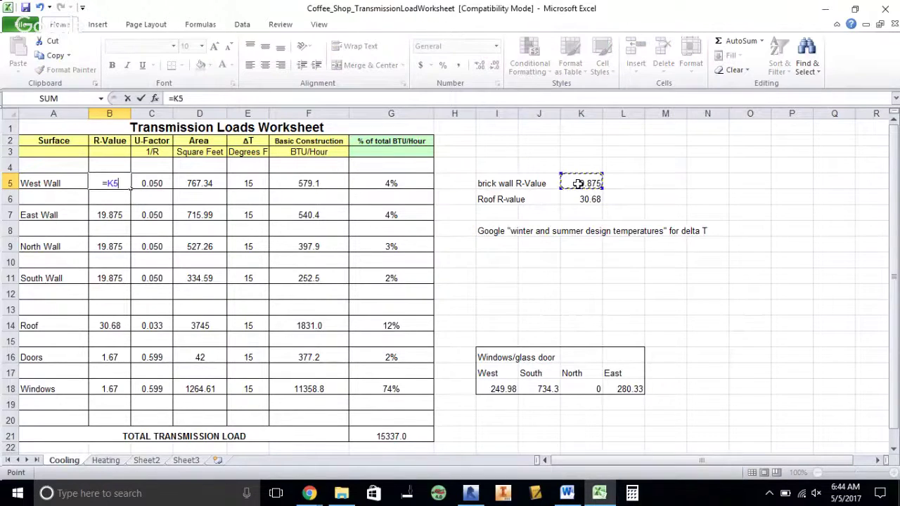
key(Return)
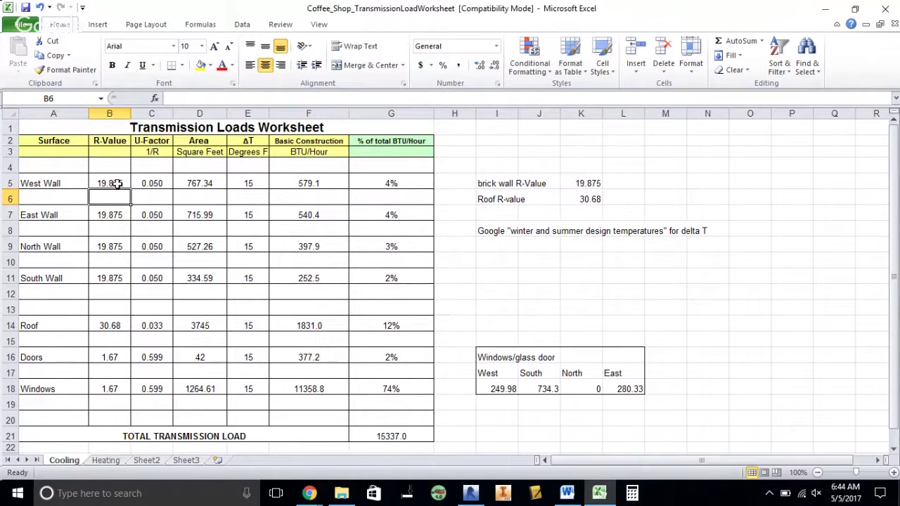
- Inspect the R-Value cell formulas for the East, North and South Walls
click(114, 215)
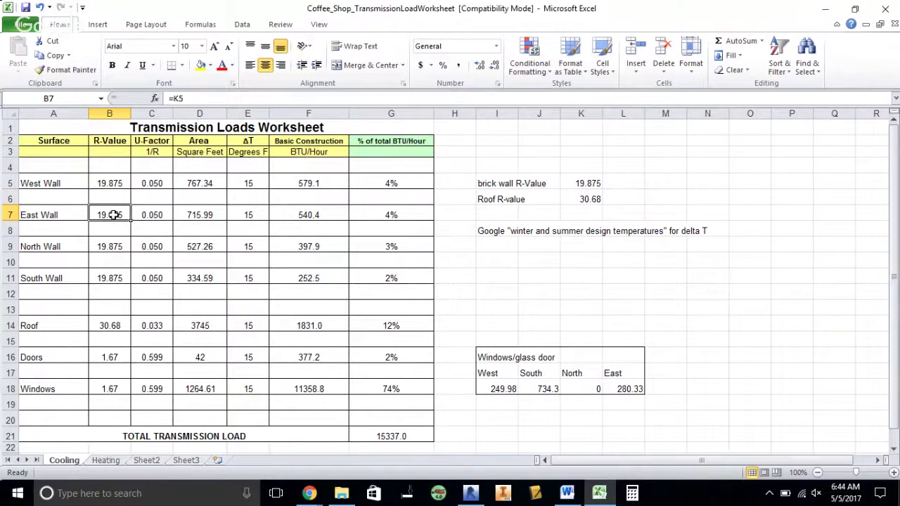
click(112, 246)
click(113, 275)
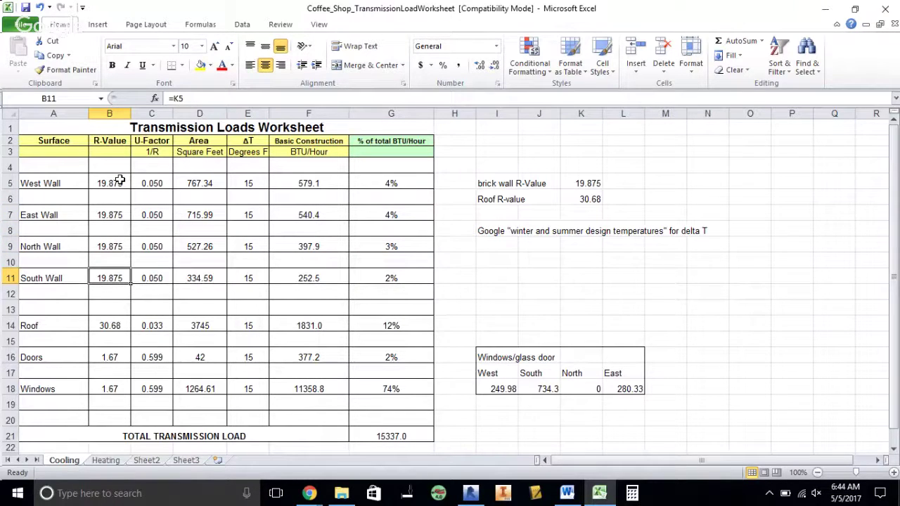
click(114, 215)
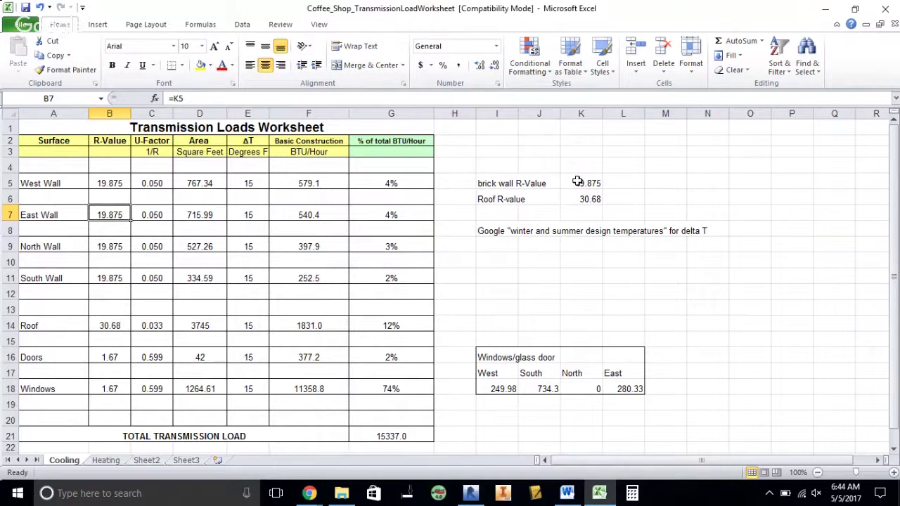
- Inspect the roof R-value formula in K6 and the Roof row's R-Value formula in B14
click(568, 274)
click(509, 199)
click(581, 199)
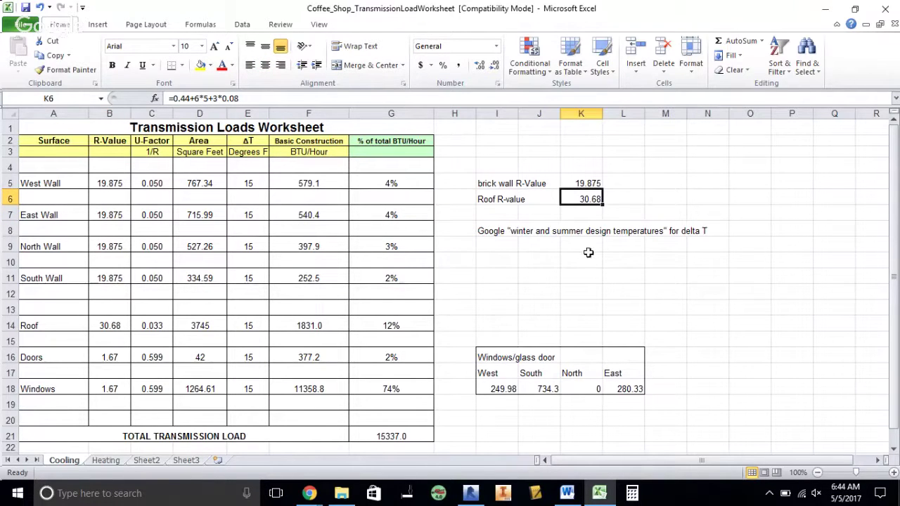
click(119, 325)
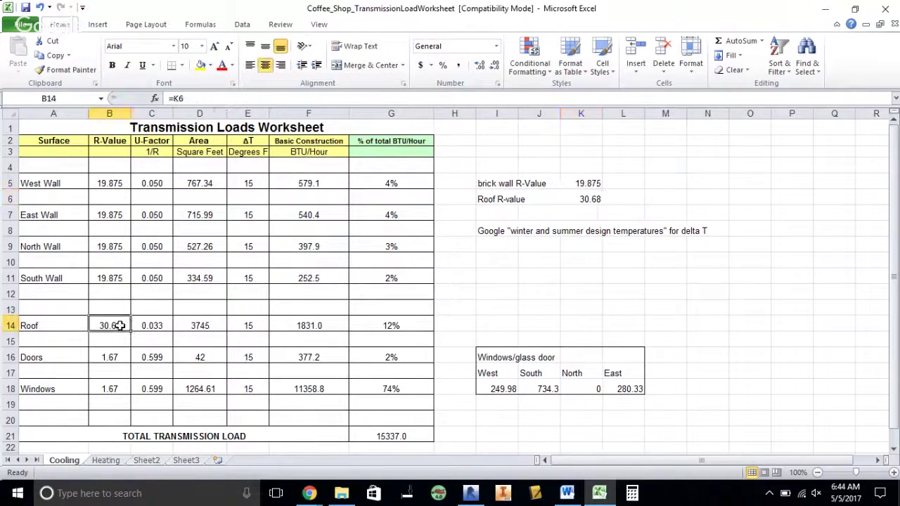
click(574, 204)
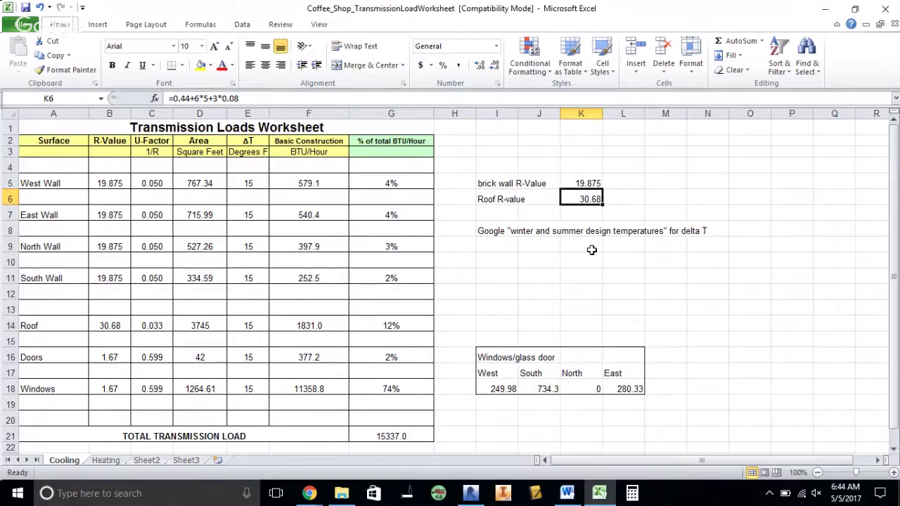
- Review the R-Value column from the walls down to the roof, and inspect the R-Value cells for Doors and Windows
drag(106, 182, 111, 328)
click(113, 359)
click(112, 387)
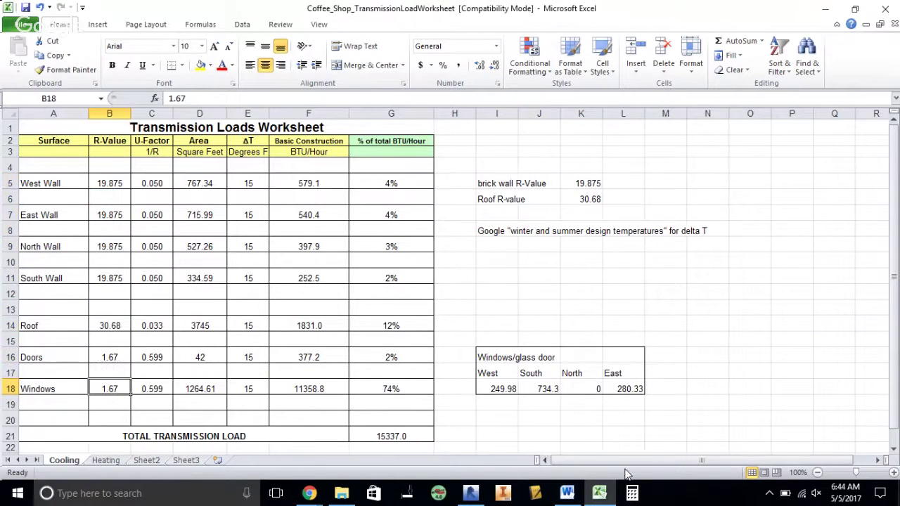
- Look up double-glazed windows and doors without glass in the Word R-value chart's Common Rules of Thumb, and return to Excel
click(567, 493)
scroll(654, 378, down, 3)
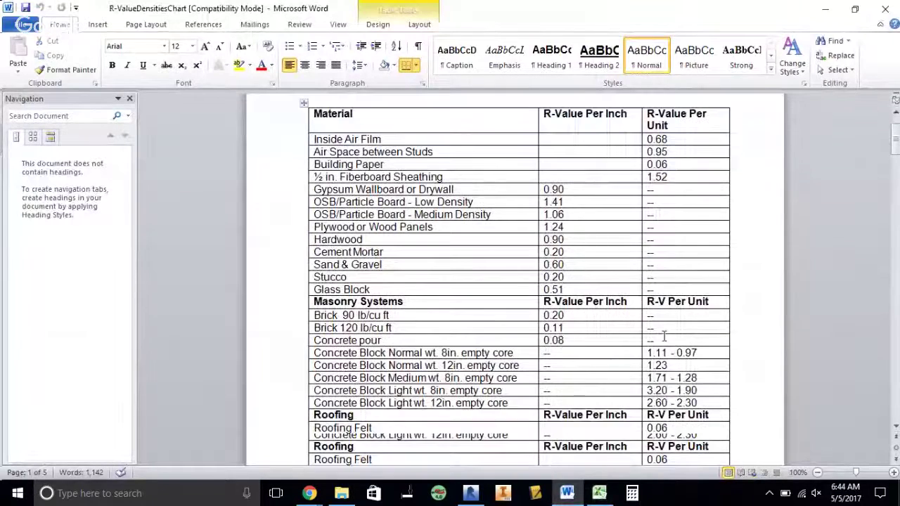
scroll(664, 337, down, 6)
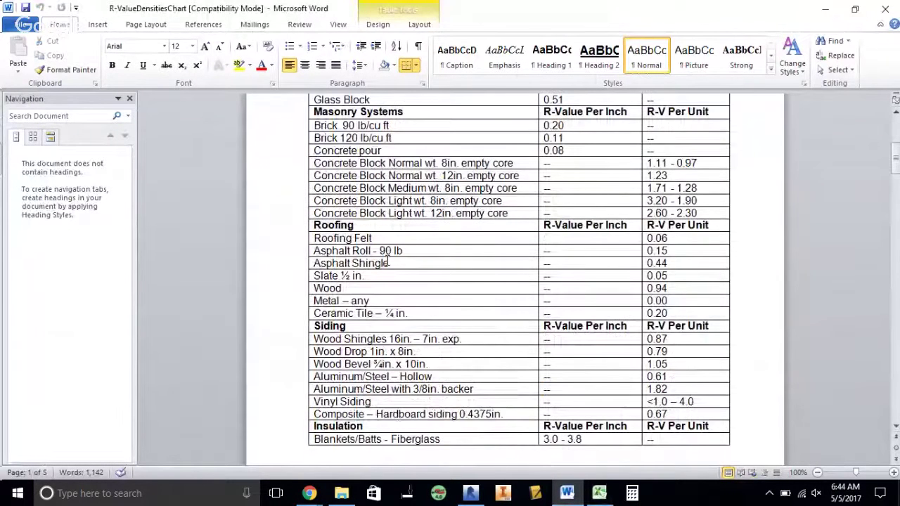
scroll(387, 261, down, 4)
scroll(328, 251, down, 6)
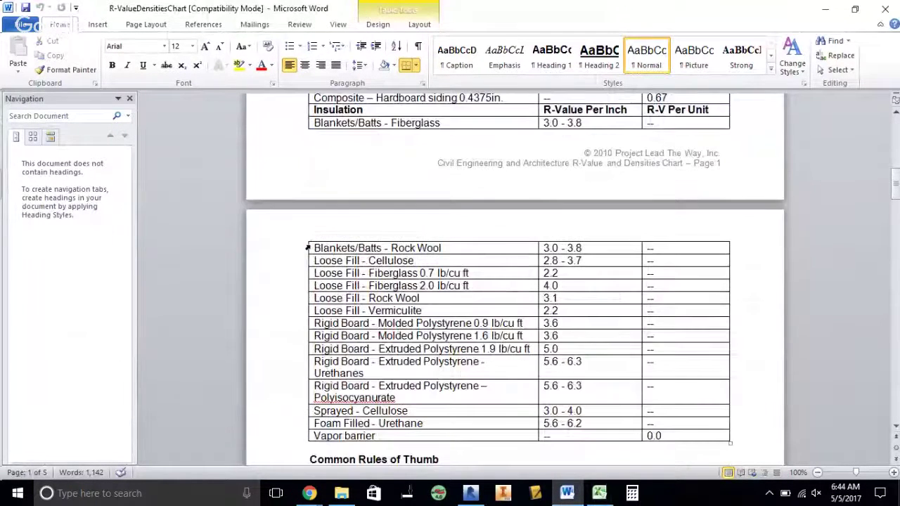
scroll(307, 247, down, 11)
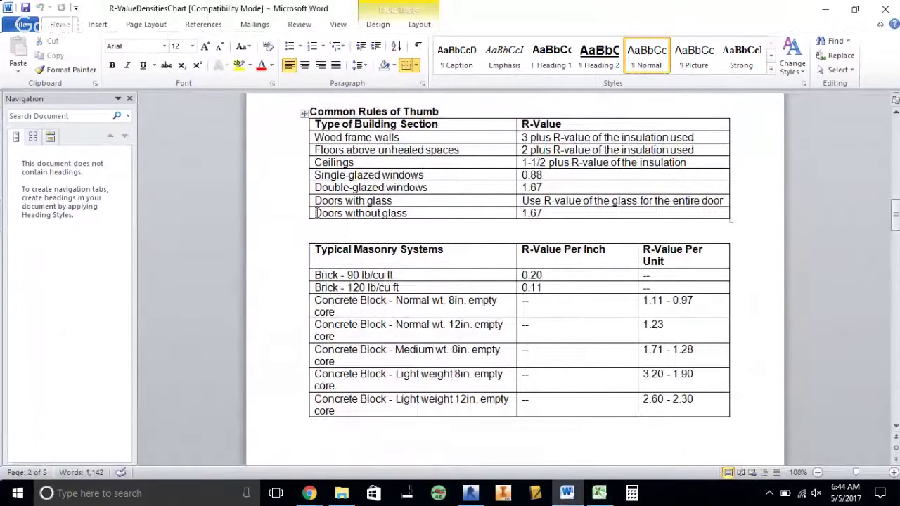
drag(549, 213, 521, 187)
click(379, 188)
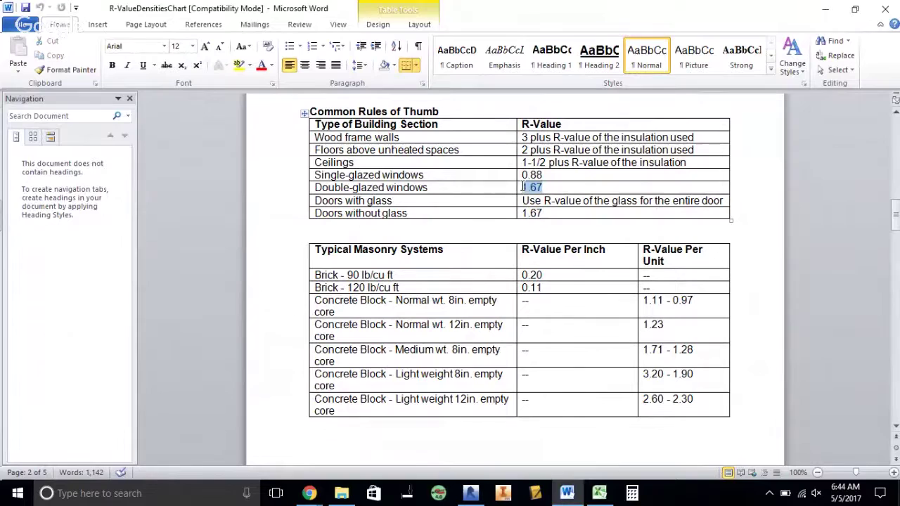
click(564, 222)
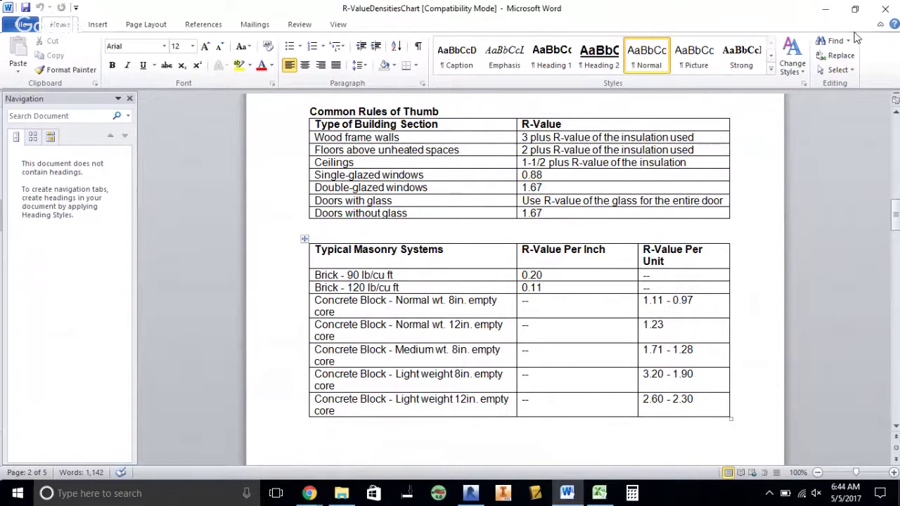
click(825, 13)
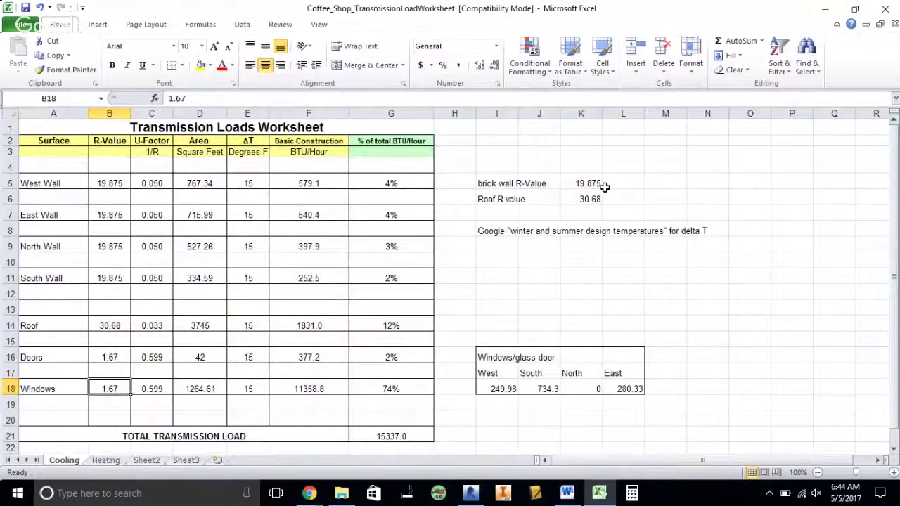
- Re-enter the West Wall's U-Factor in C5 as the reciprocal of its R-Value with the formula =1/B5
click(156, 184)
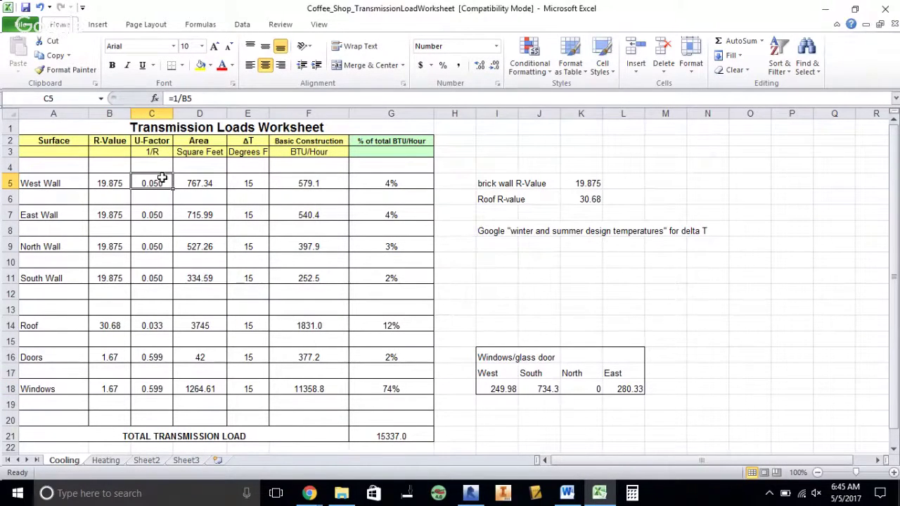
text(=1)
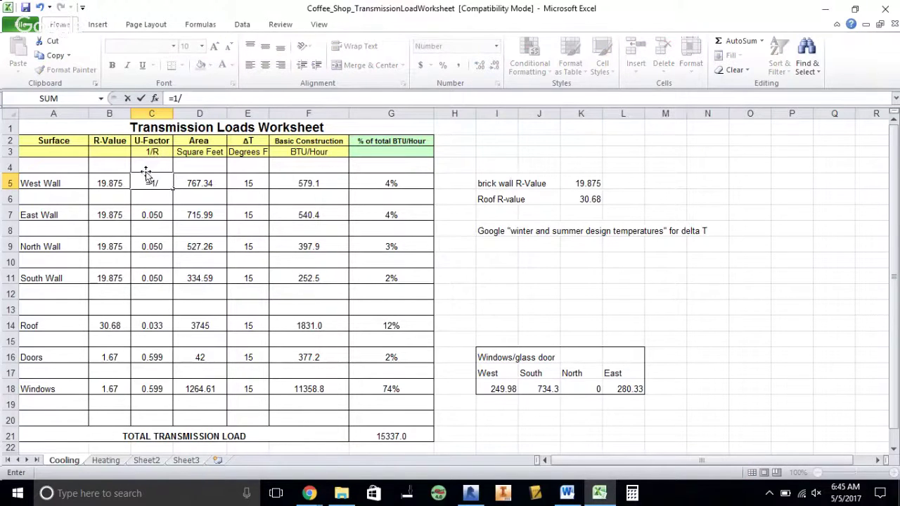
text(/)
click(99, 182)
key(Return)
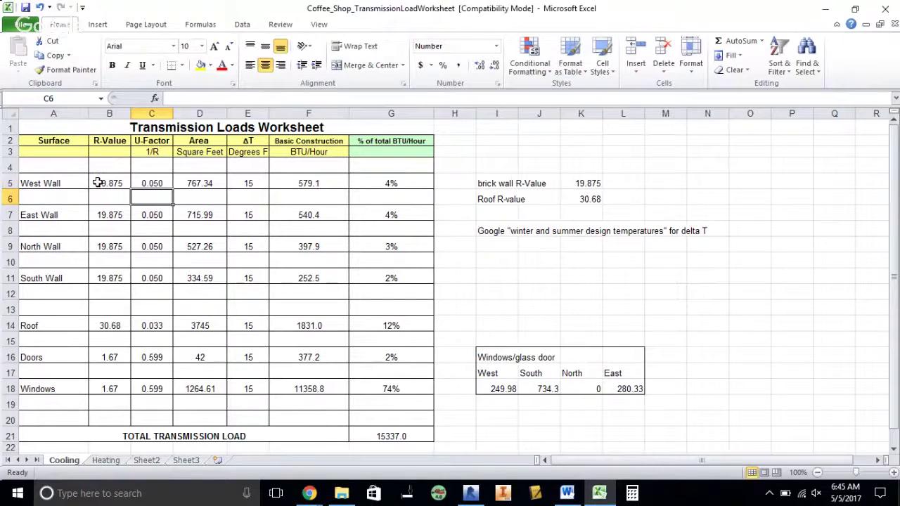
- Inspect the U-Factor formulas for the West, East, North and South Walls
click(156, 176)
click(152, 214)
click(152, 246)
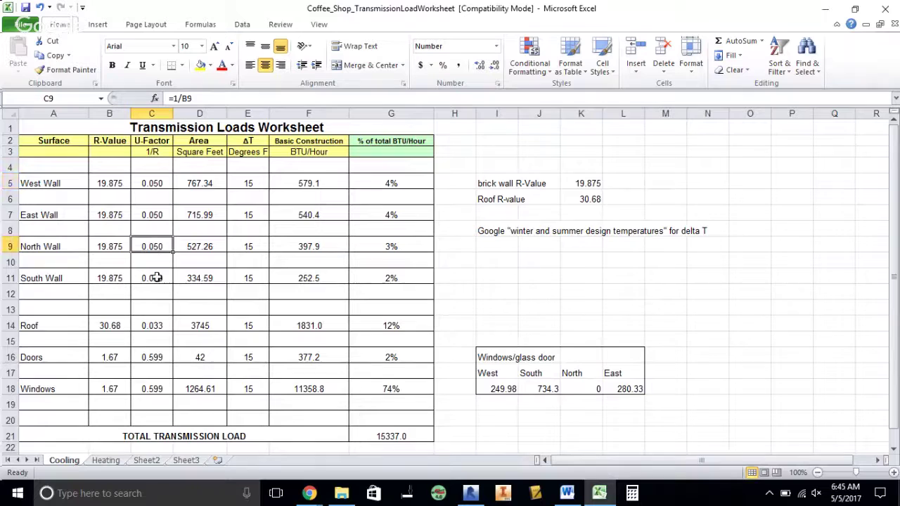
click(156, 278)
click(154, 242)
click(156, 213)
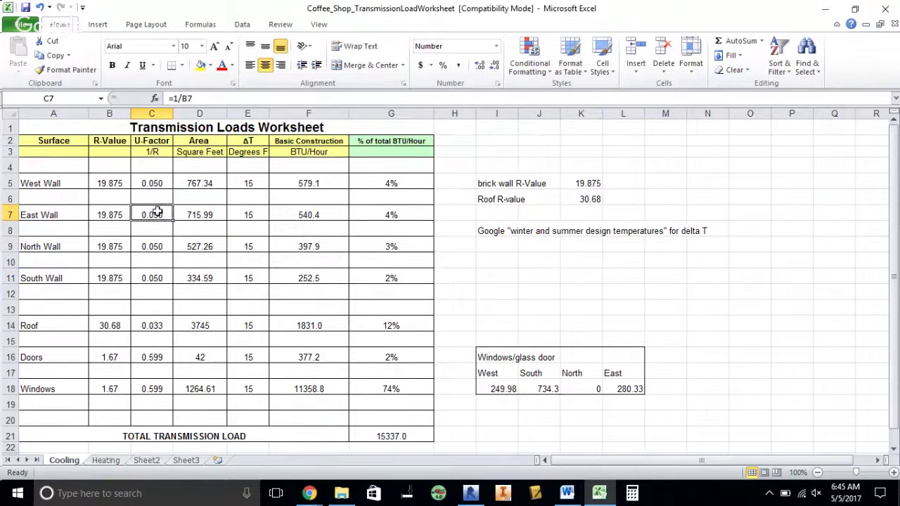
click(156, 183)
click(156, 211)
click(155, 246)
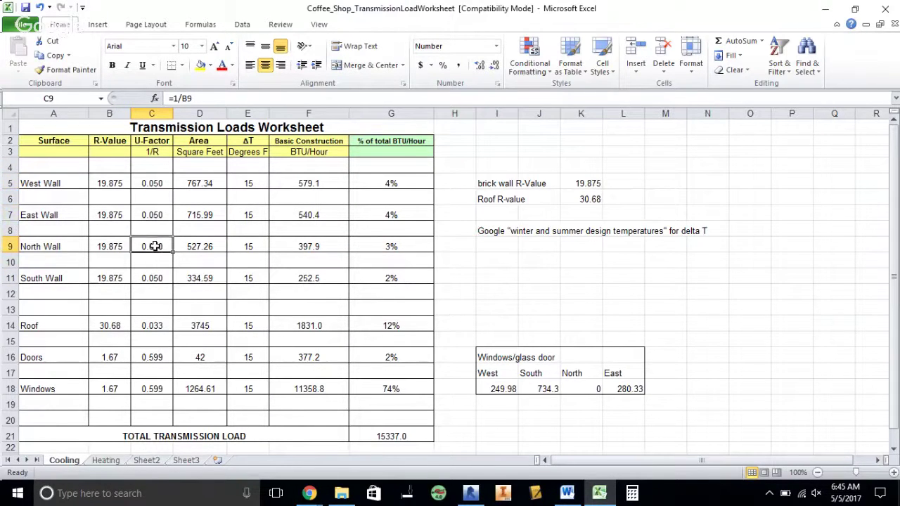
click(156, 277)
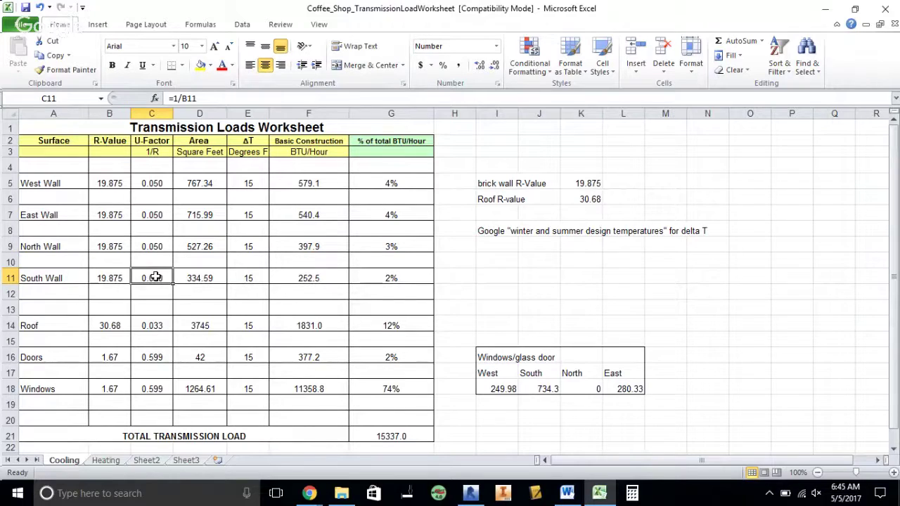
- Review the Area column from the West Wall to Windows, and inspect the West Wall's area in D5
drag(200, 182, 212, 391)
click(351, 304)
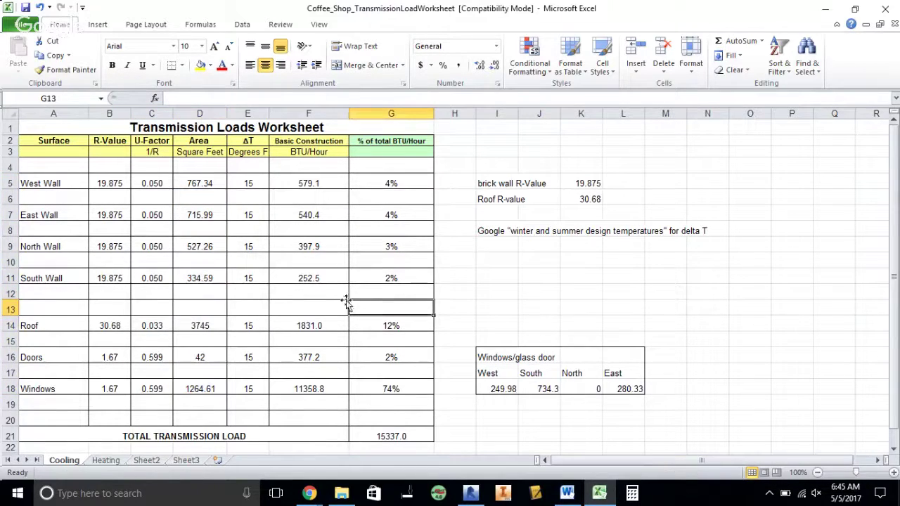
click(210, 180)
click(530, 268)
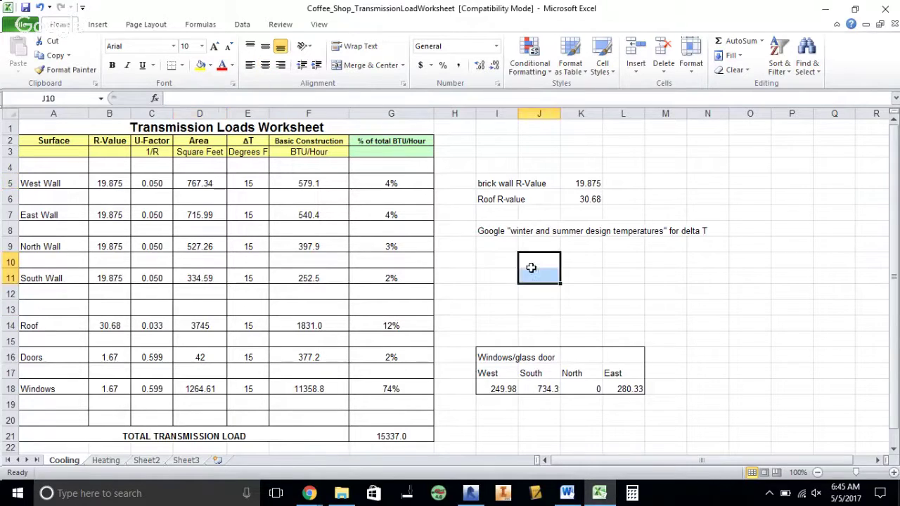
click(213, 184)
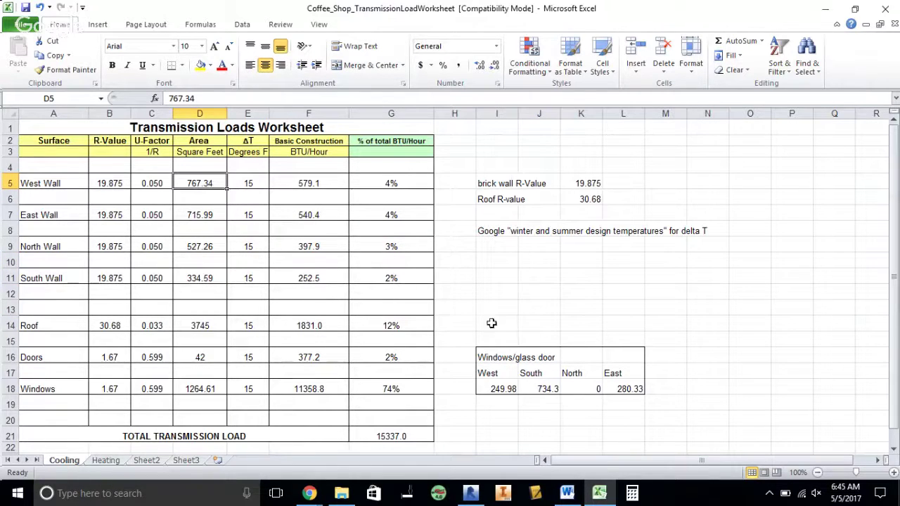
- Examine the Windows/glass door table in I16:L18 with the glazing areas for each side of the building
drag(497, 392, 639, 393)
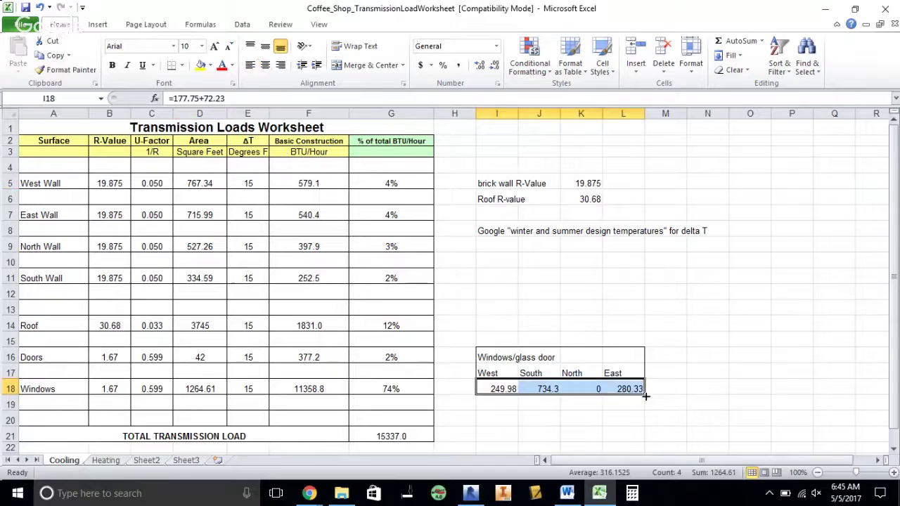
click(661, 387)
click(493, 355)
drag(492, 355, 637, 387)
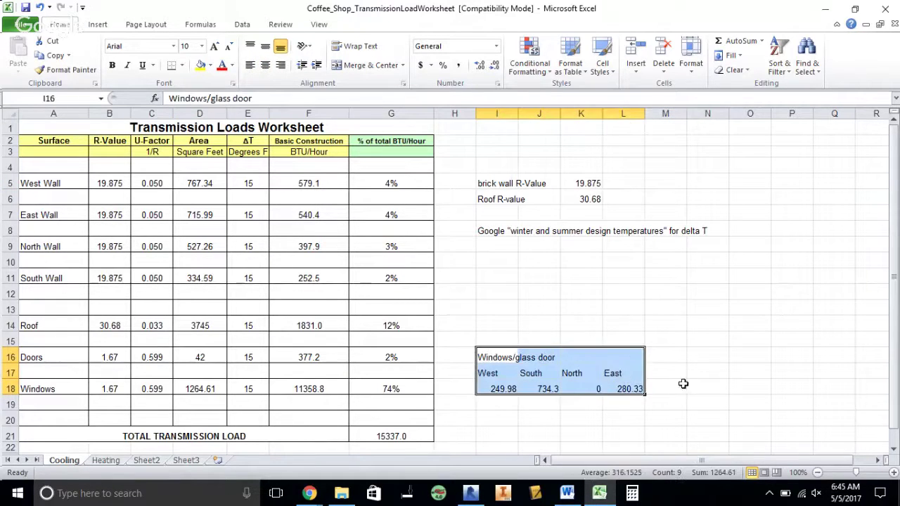
click(689, 373)
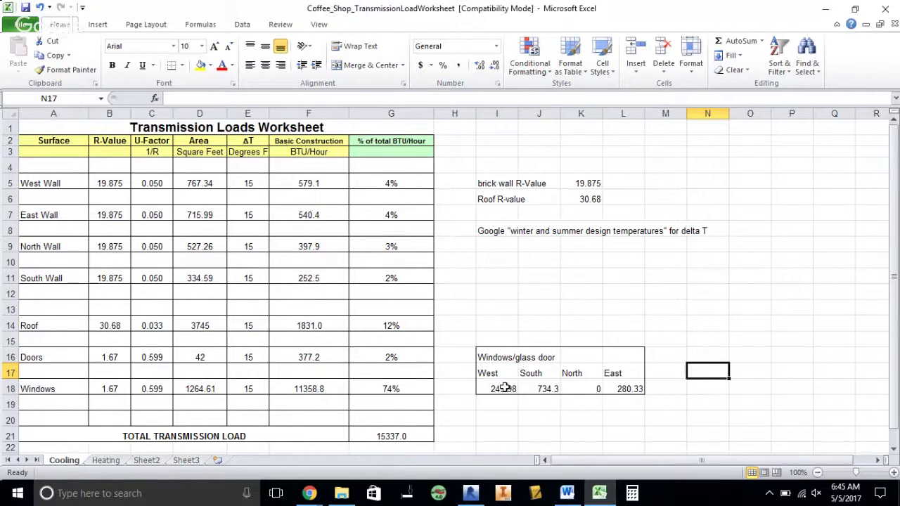
- Inspect the Windows row's Area formula in D18 and the range it adds up, leaving the formula as it is
click(48, 390)
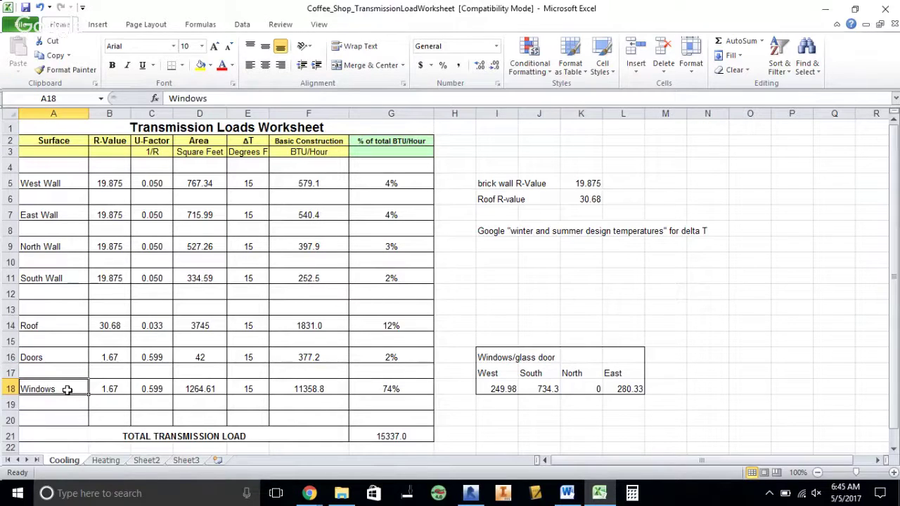
click(199, 386)
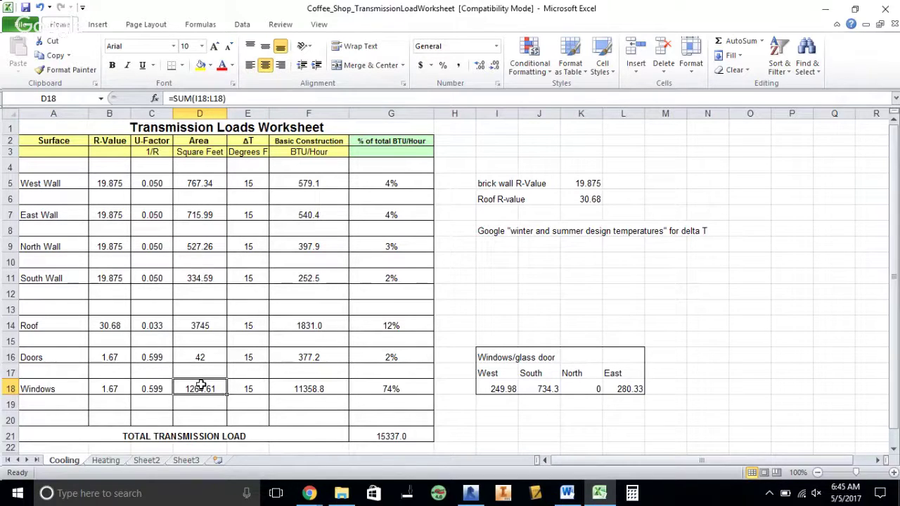
click(253, 100)
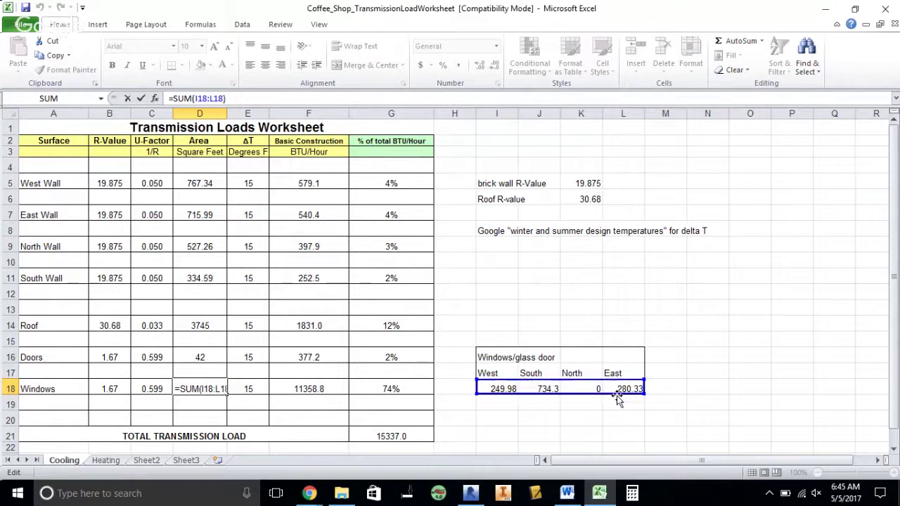
click(696, 308)
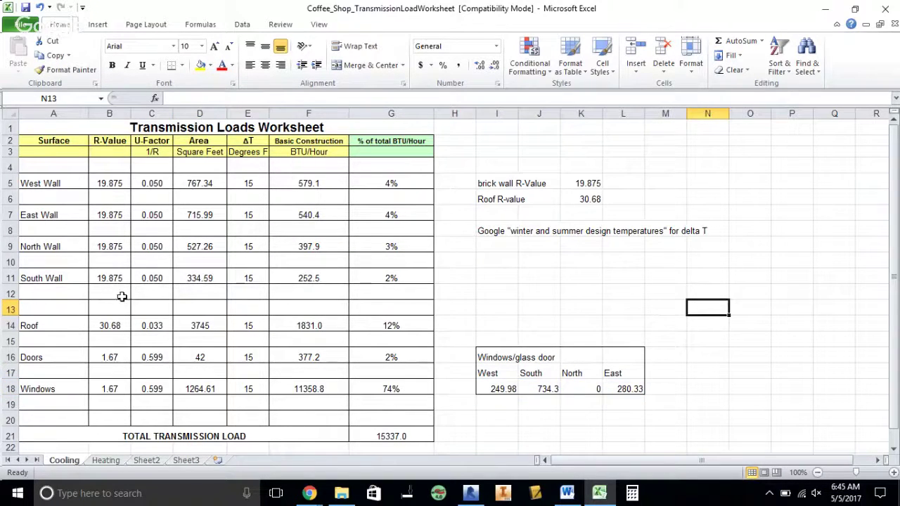
click(211, 389)
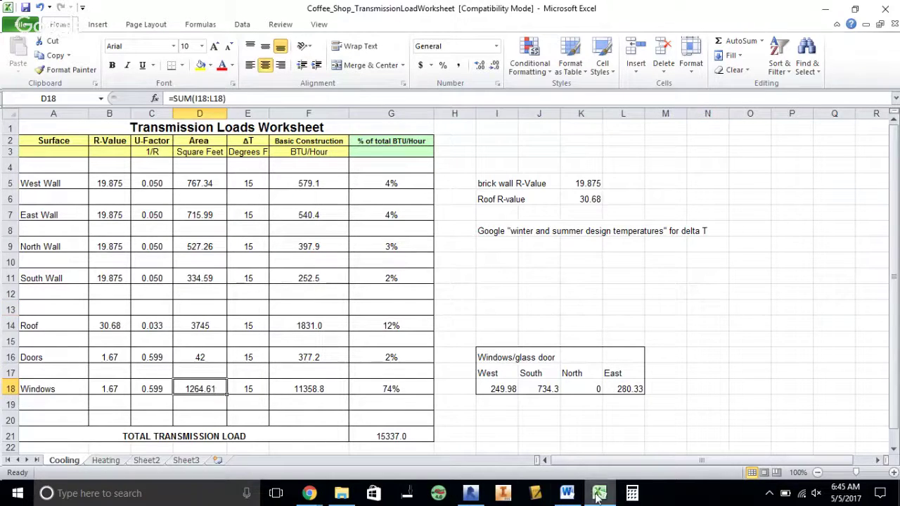
- Switch to Revit, cancel the exterior wall's assembly and type properties dialogs, and deselect the wall
click(471, 493)
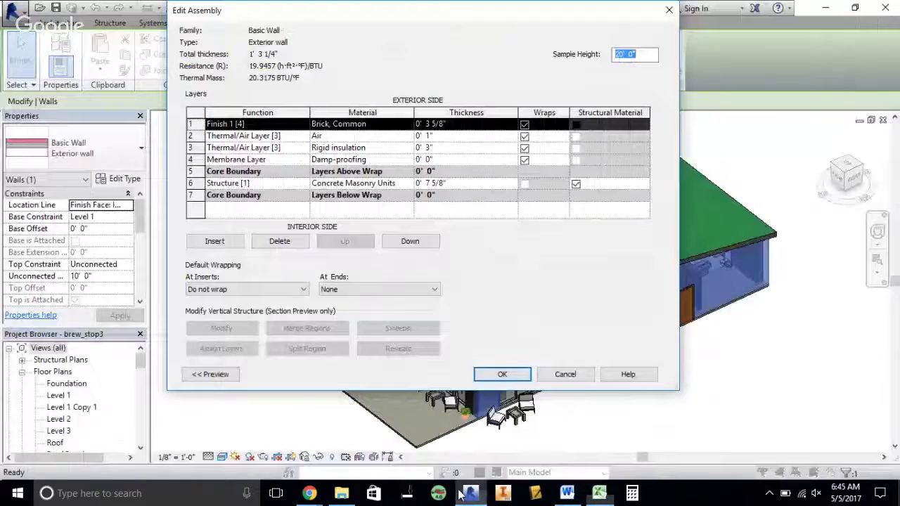
click(565, 374)
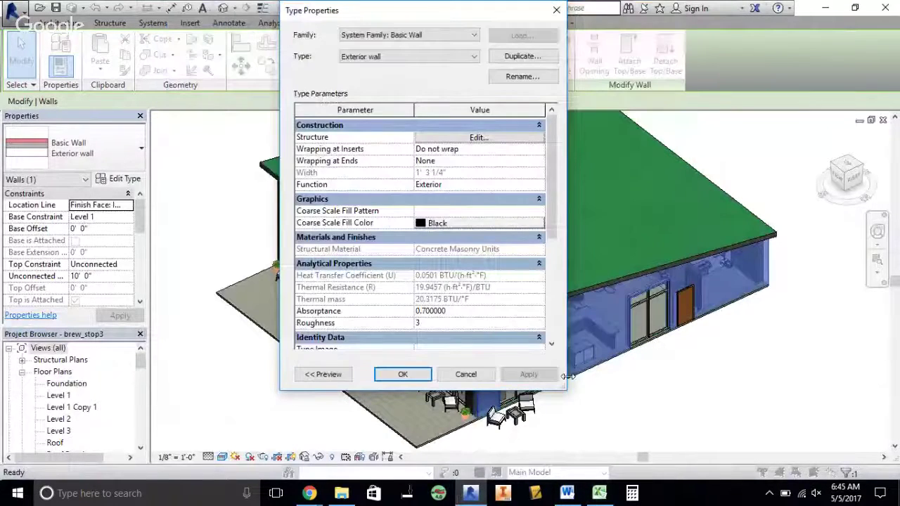
key(Escape)
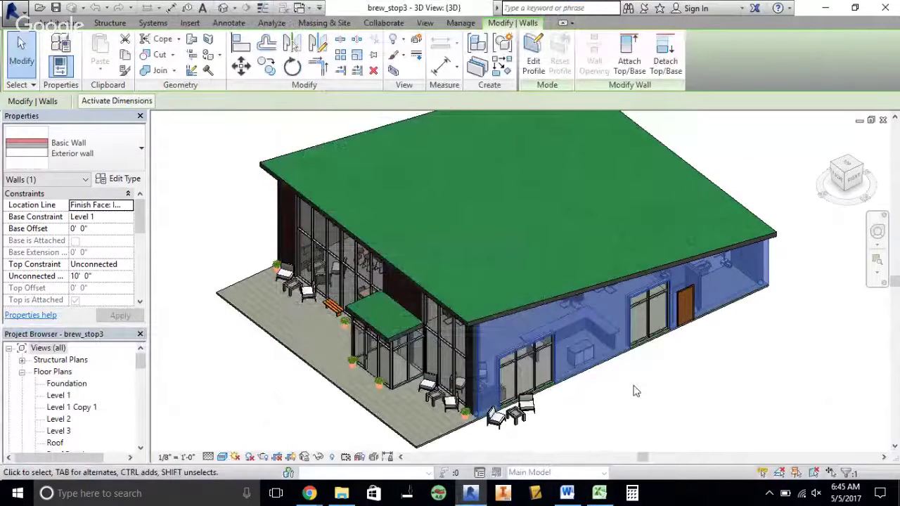
click(633, 392)
- Check the Area property of each of the two storefront curtain walls in the brick wall with the wooden door
click(549, 358)
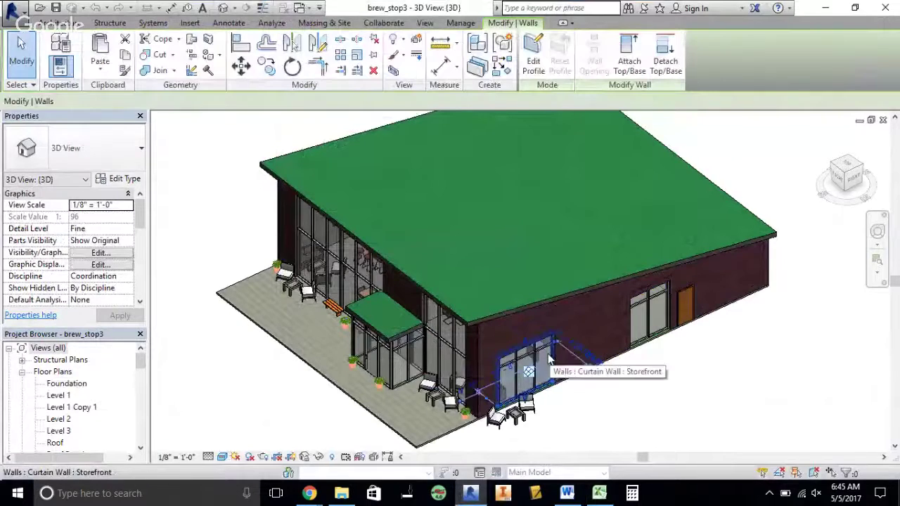
drag(140, 211, 139, 267)
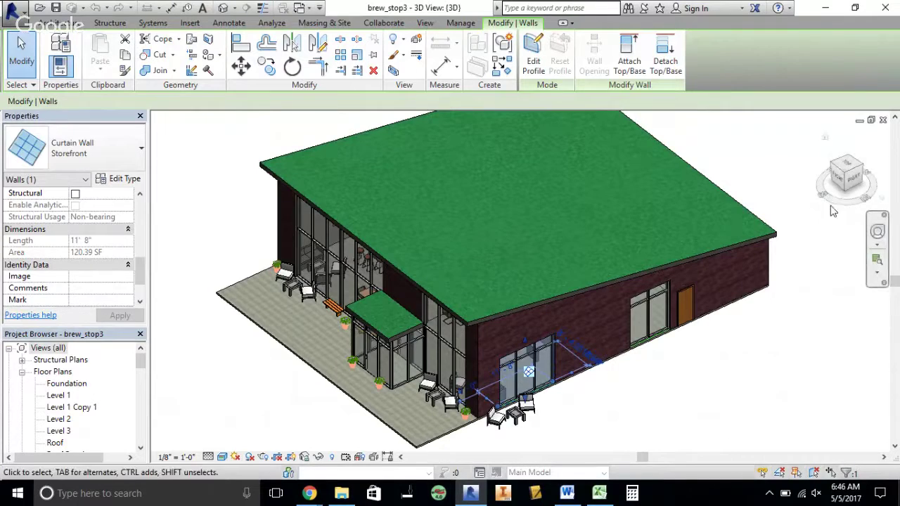
click(855, 173)
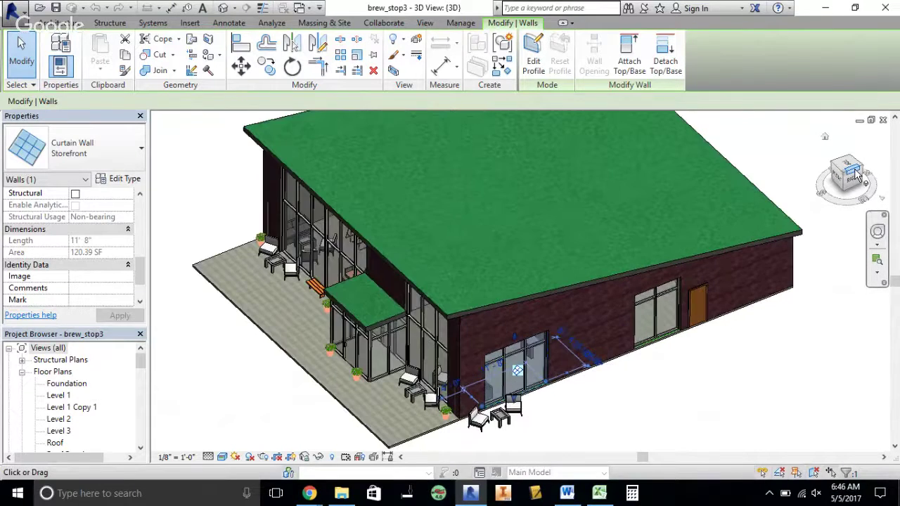
scroll(659, 256, down, 3)
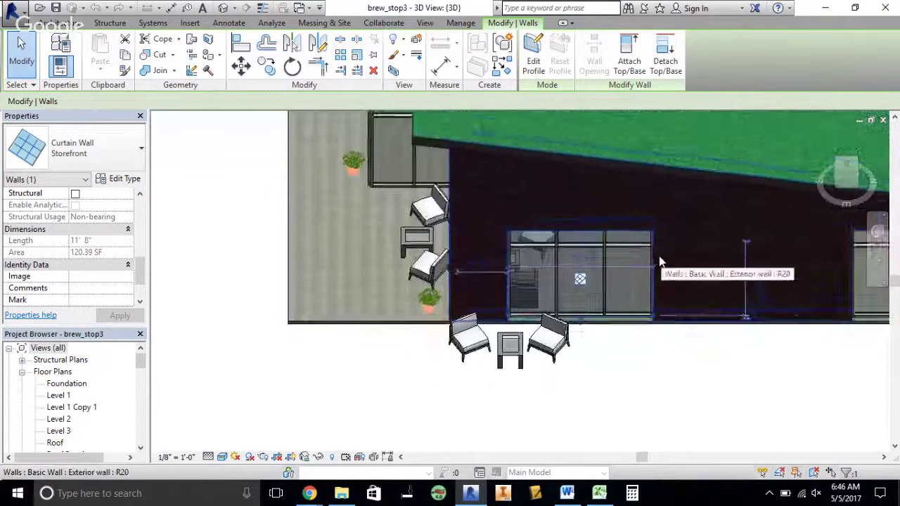
drag(704, 345, 522, 366)
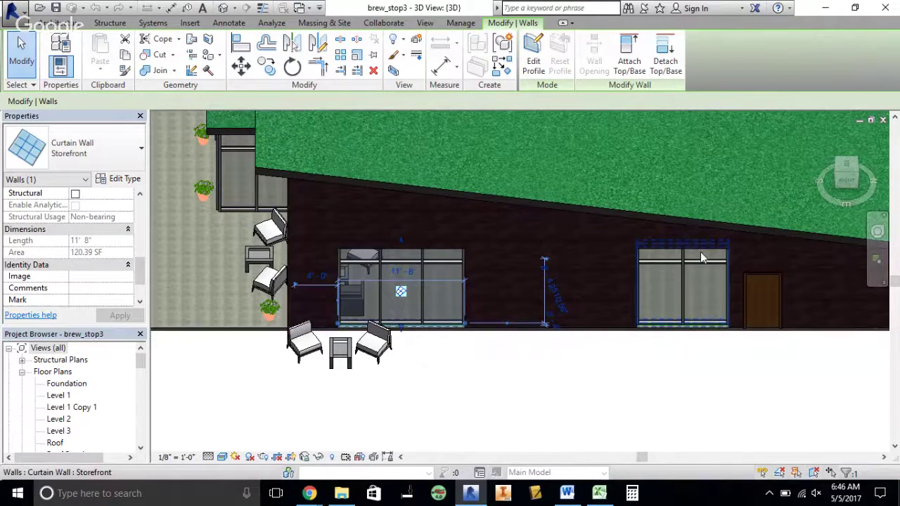
click(658, 383)
click(648, 252)
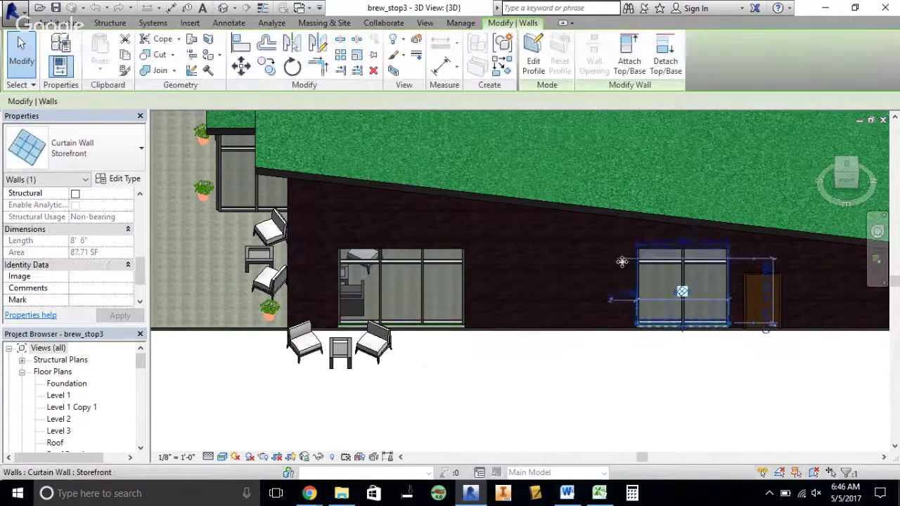
- Reselect the storefront curtain wall beside the wooden door and check its Area property
click(689, 384)
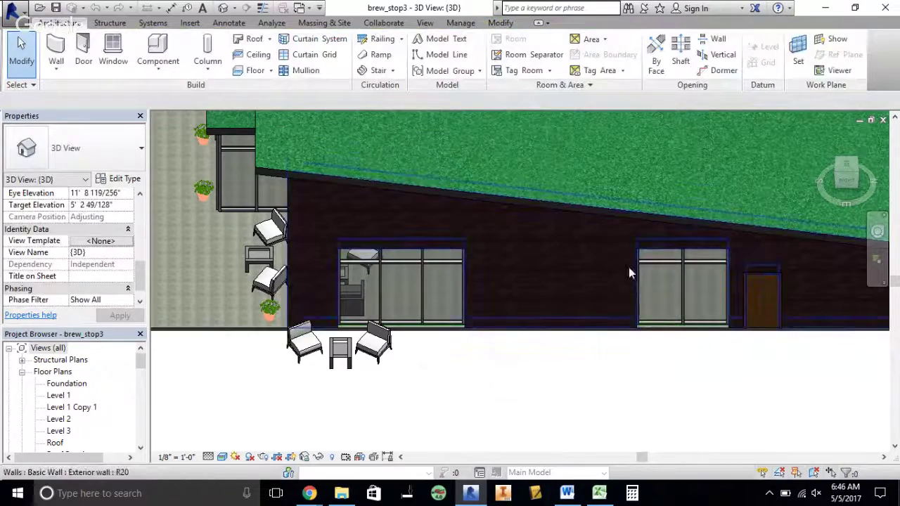
click(639, 267)
key(Escape)
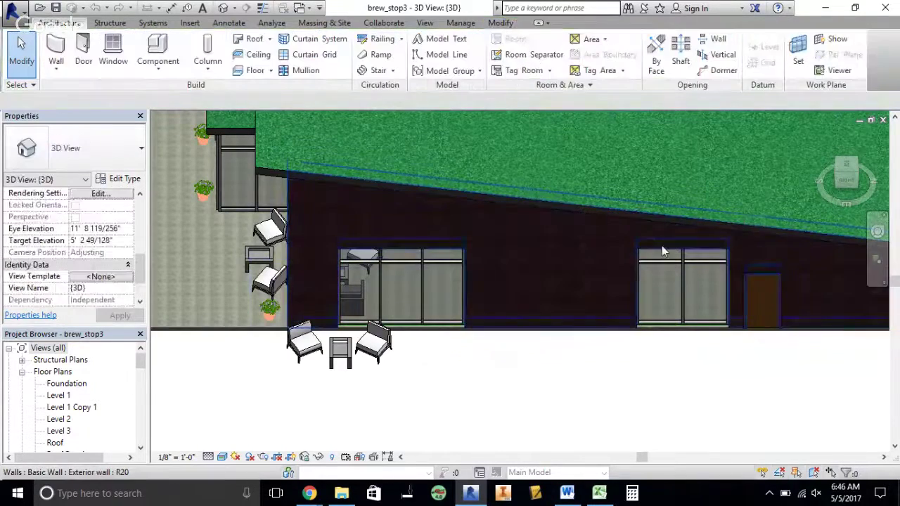
click(705, 256)
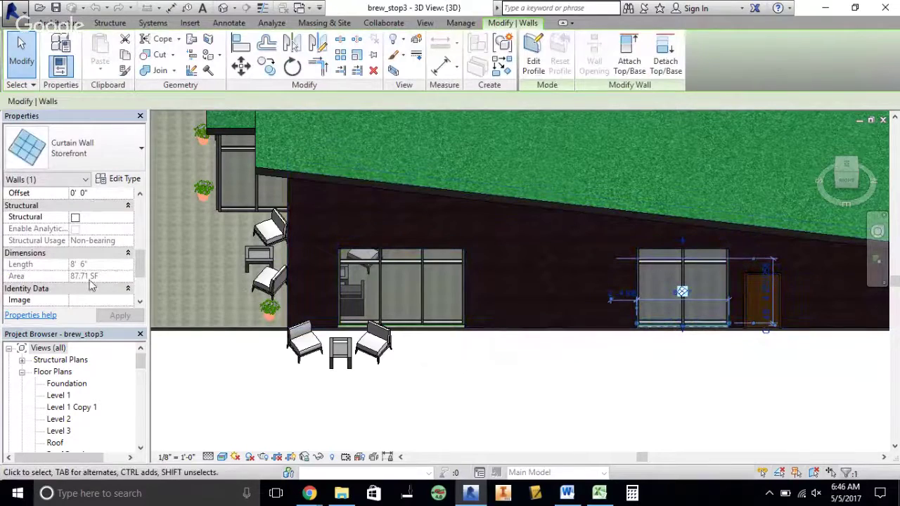
- Switch to the Excel worksheet and inspect the East glazing area formula in L18, leaving it as it is
click(599, 493)
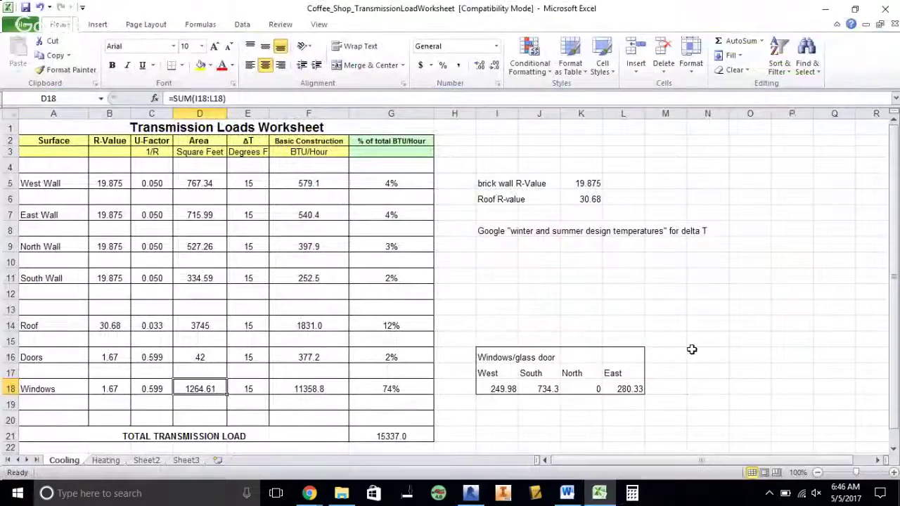
click(609, 388)
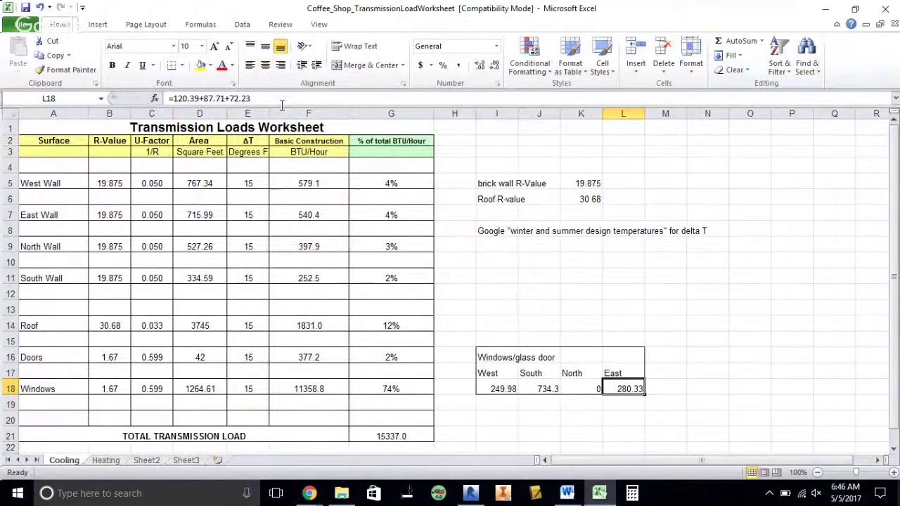
click(280, 101)
drag(251, 99, 174, 98)
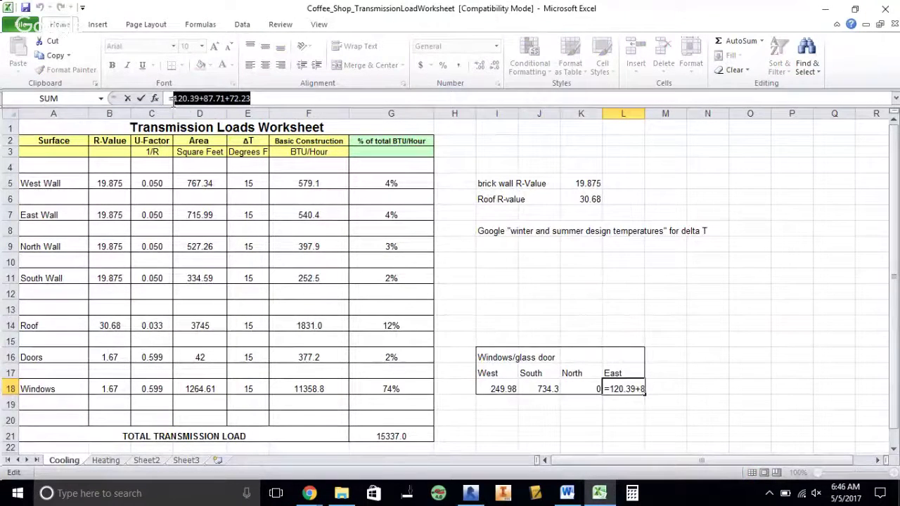
click(690, 337)
key(Escape)
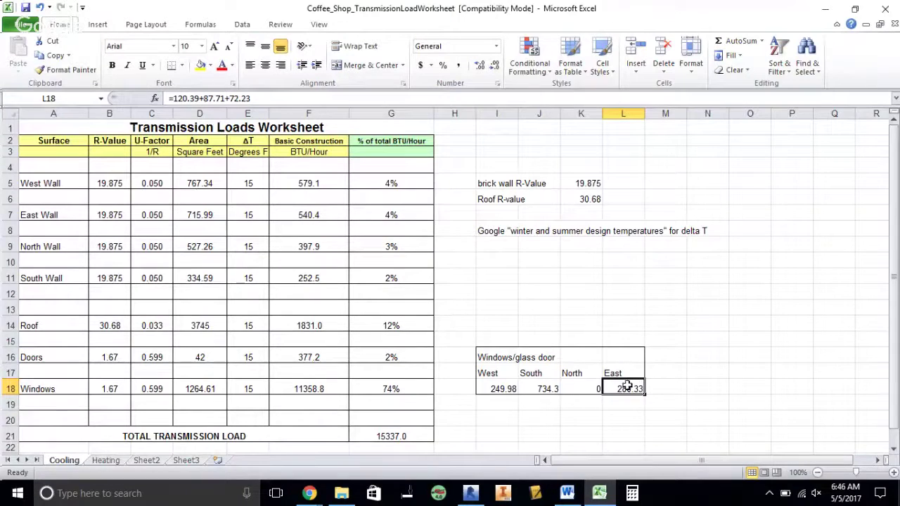
- Compare the East Wall area in D7 with the Area property of the brick wall containing the wooden door in Revit
click(195, 215)
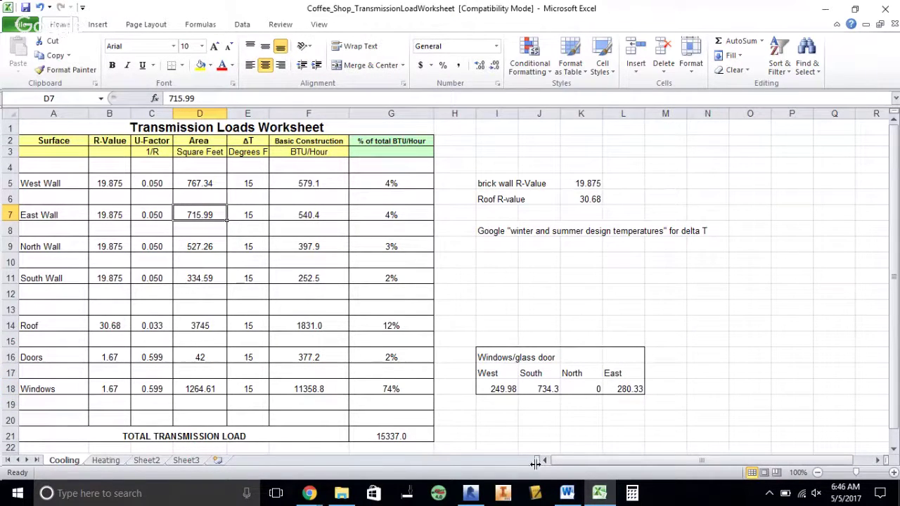
click(470, 493)
click(631, 414)
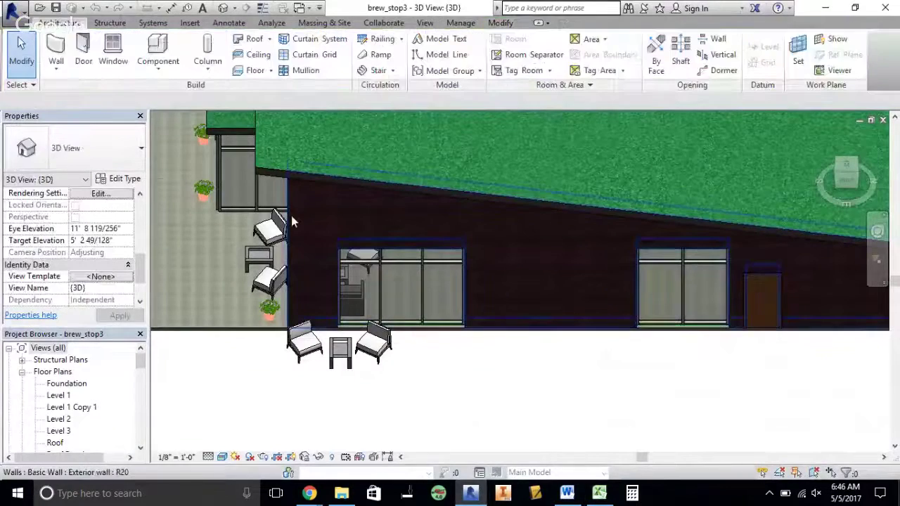
click(291, 215)
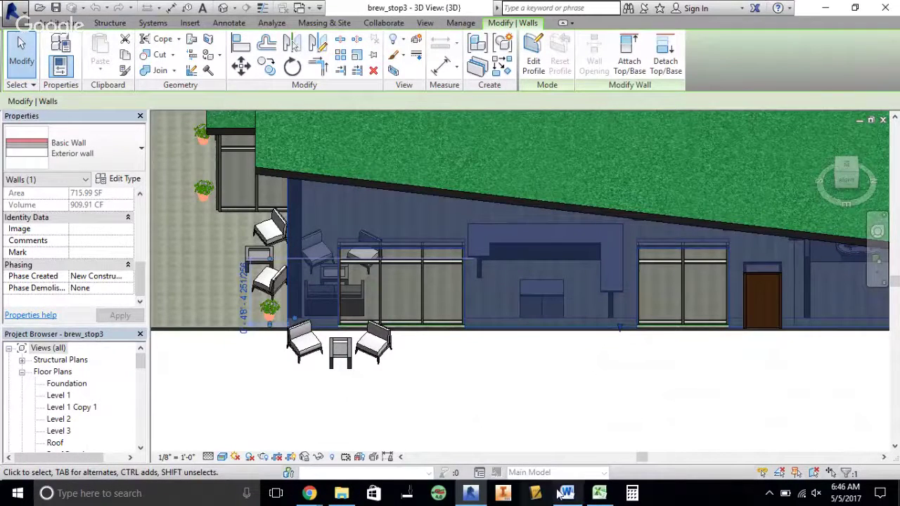
click(599, 493)
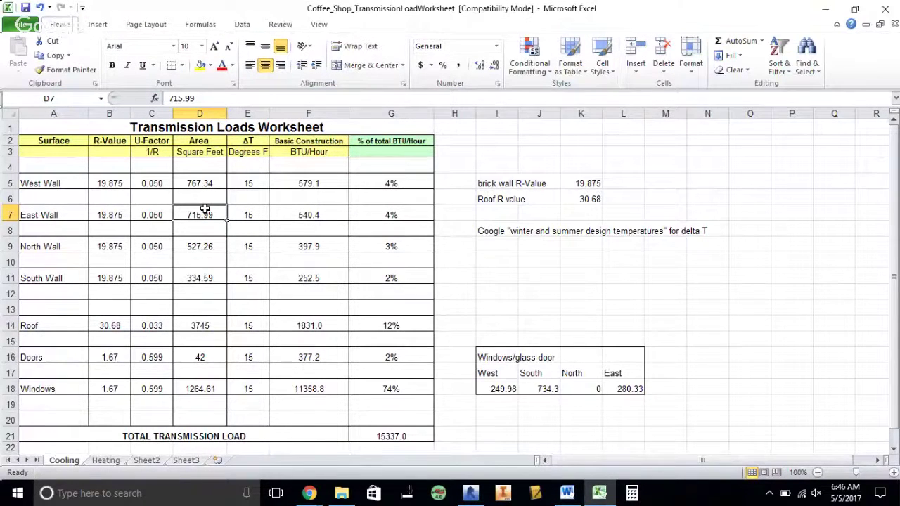
- View the opposite exterior wall and its window strip in Revit, and return to Excel to check the West Wall area in D5
click(470, 494)
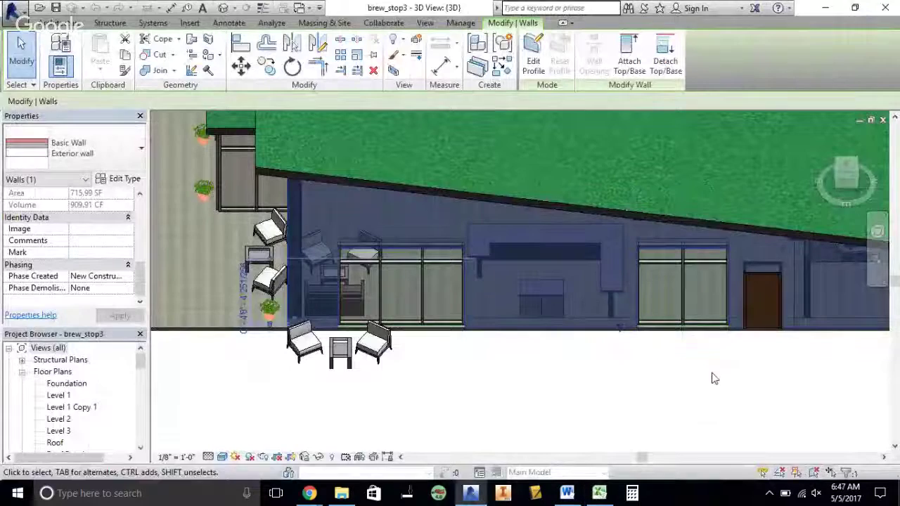
click(846, 164)
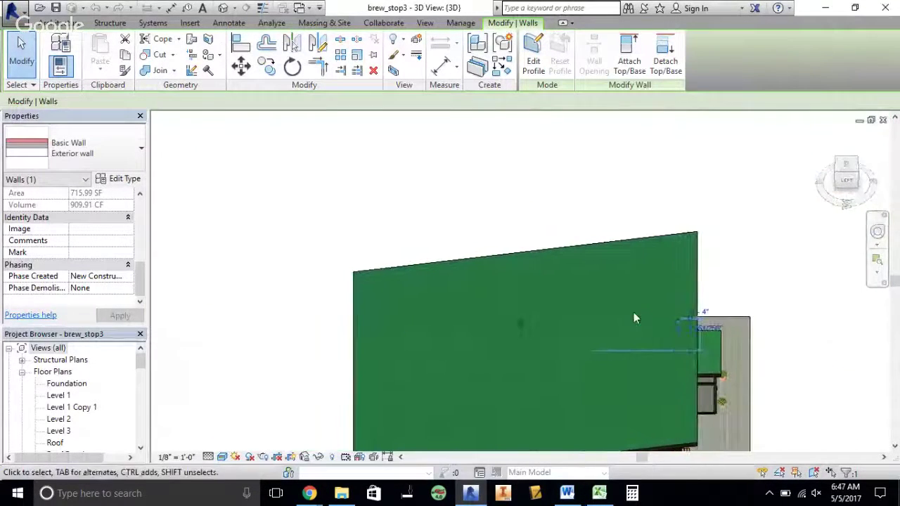
drag(634, 312, 559, 267)
scroll(558, 346, down, 1)
scroll(558, 346, up, 2)
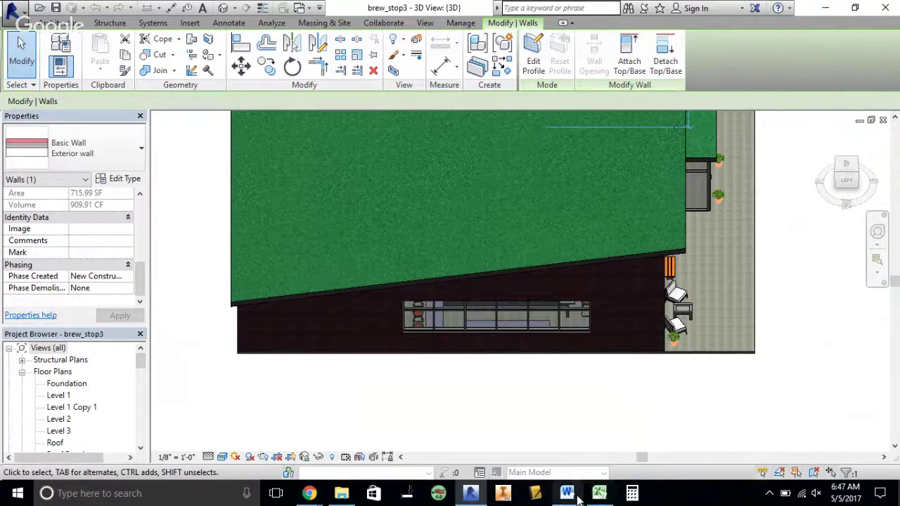
click(599, 492)
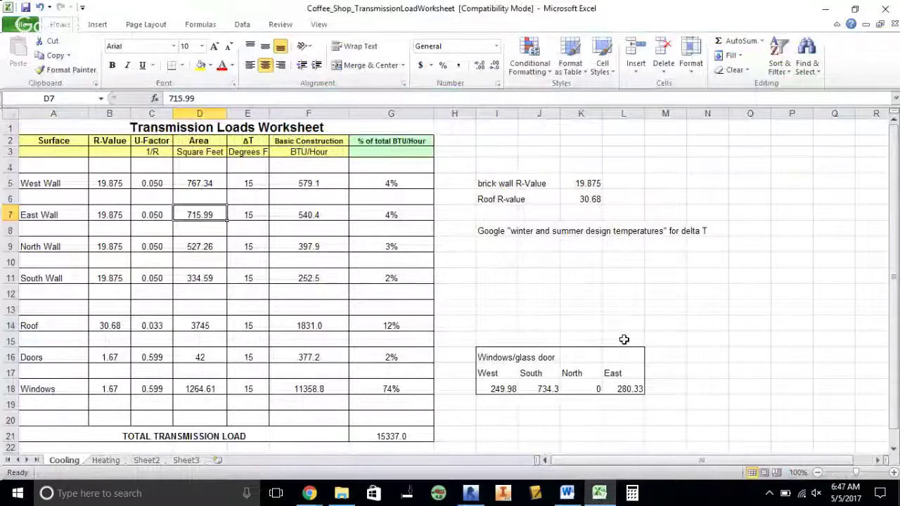
click(620, 291)
click(198, 185)
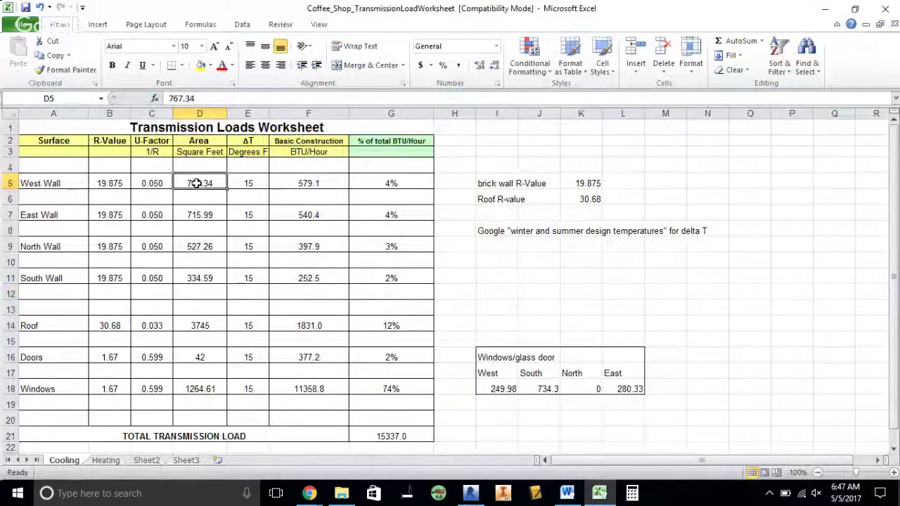
- Add the West Wall area and the West glazing area in L10 with the formula =D5+I18
click(621, 265)
text(=)
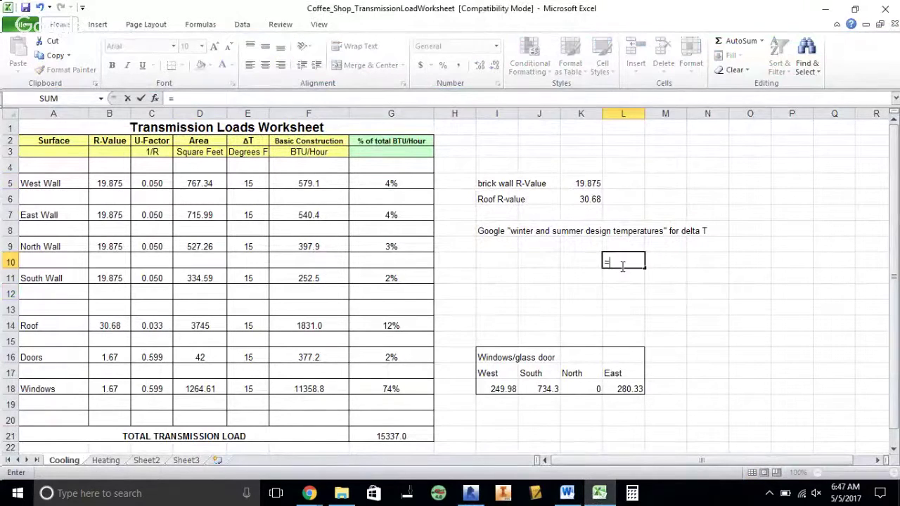
click(196, 181)
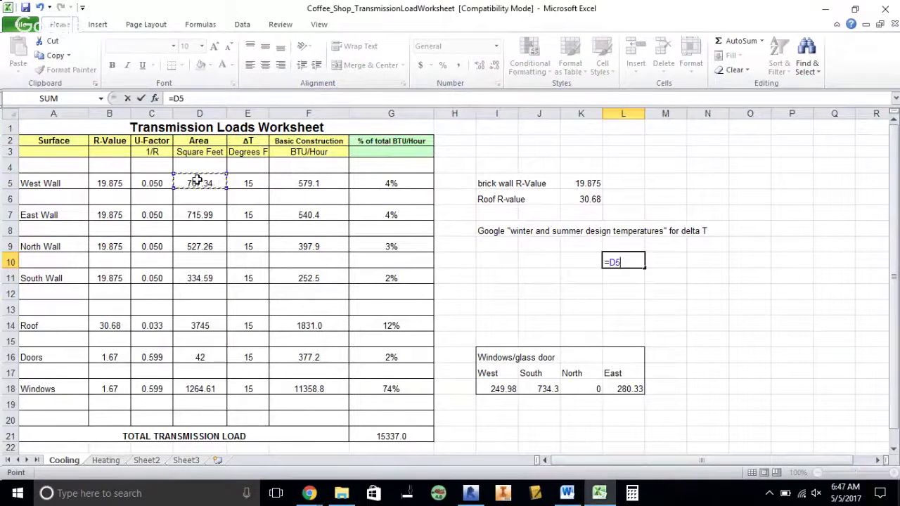
text(+)
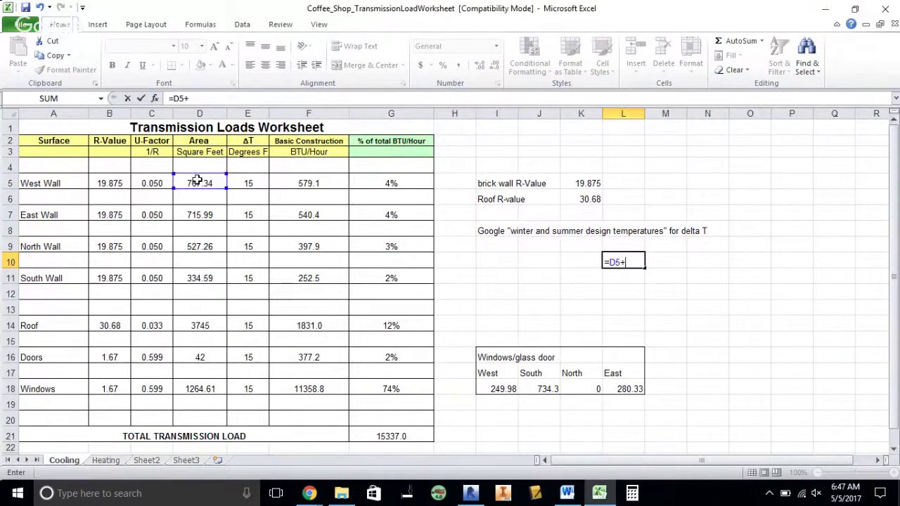
click(497, 388)
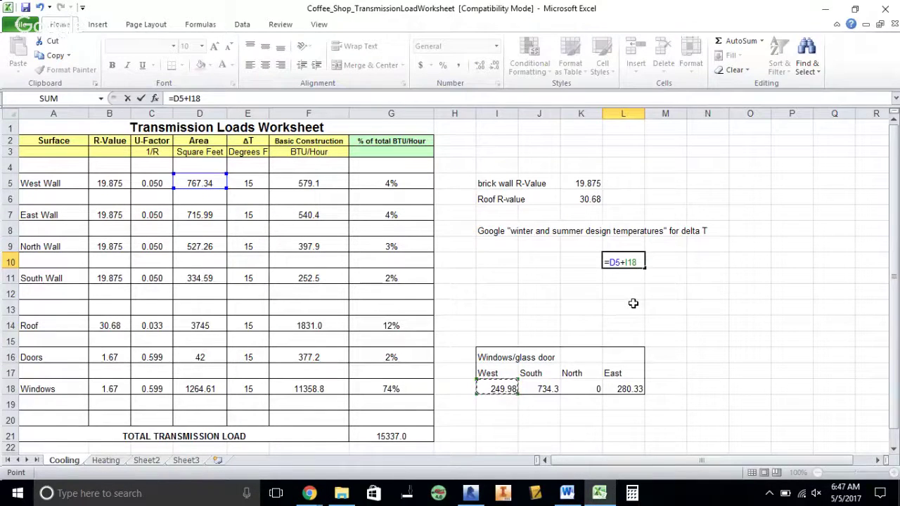
key(Return)
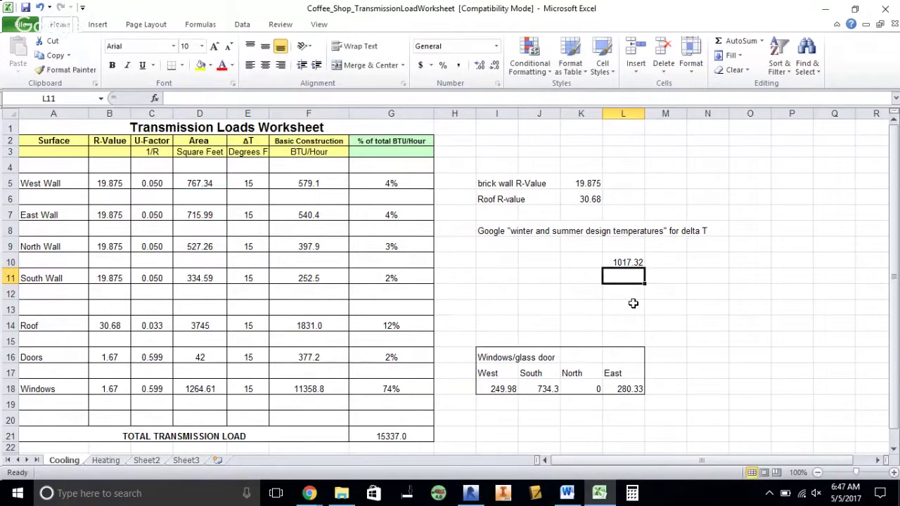
- Add the East Wall area, the East glazing area and 21 for the door in L11 with the formula =D7+L18+21
text(=)
click(196, 209)
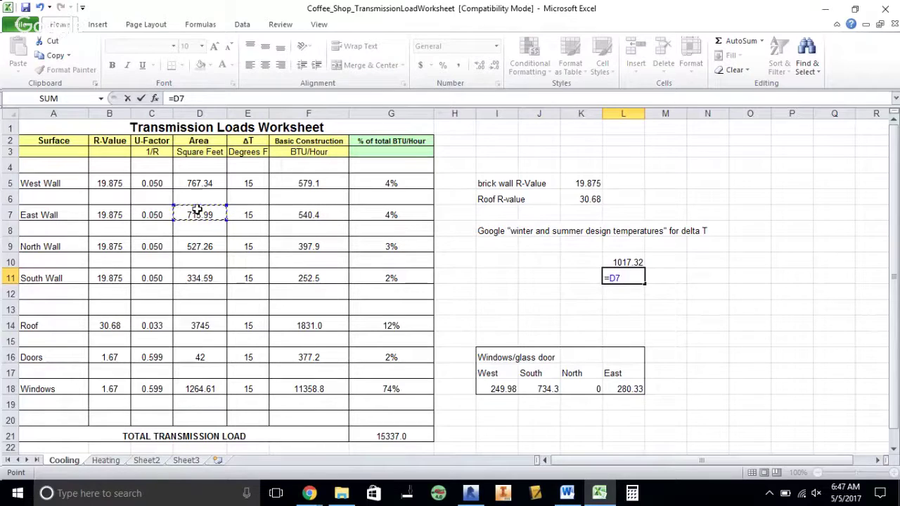
text(+)
click(625, 387)
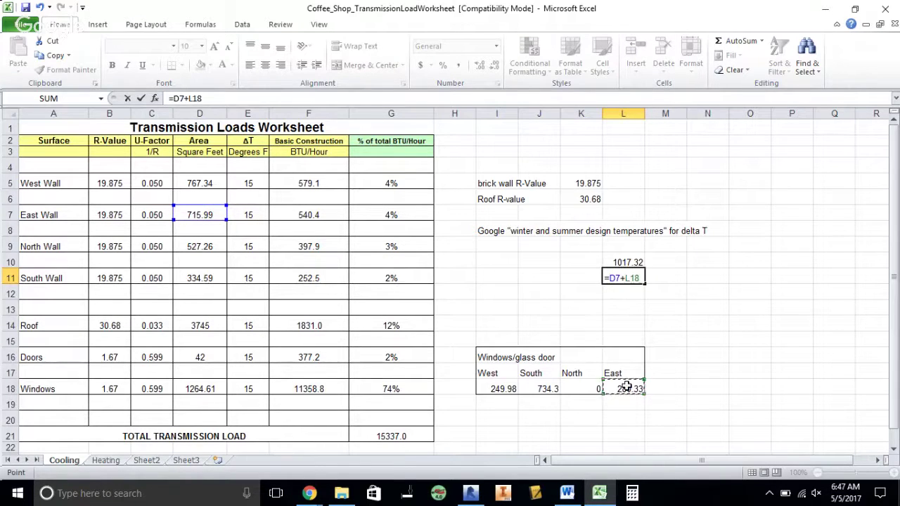
text(+21)
key(Return)
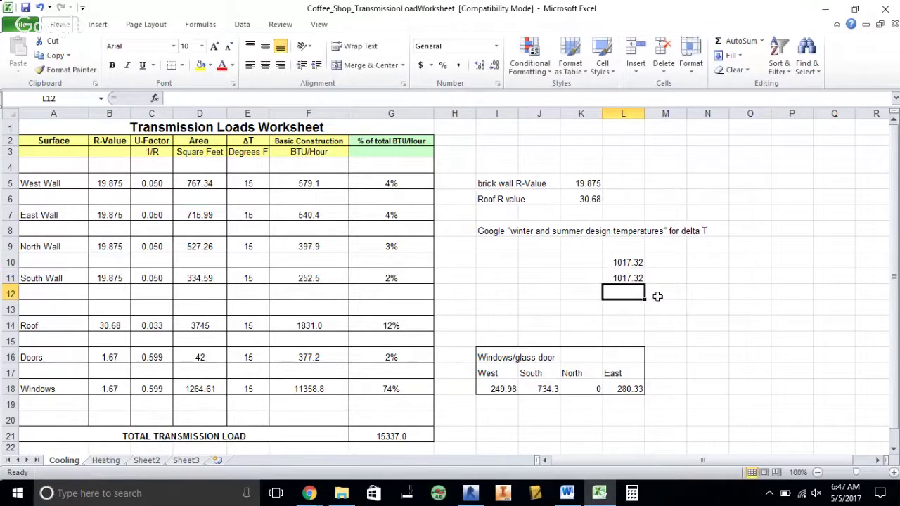
- Clear the two wall-total check formulas from L10:L11
drag(636, 263, 633, 278)
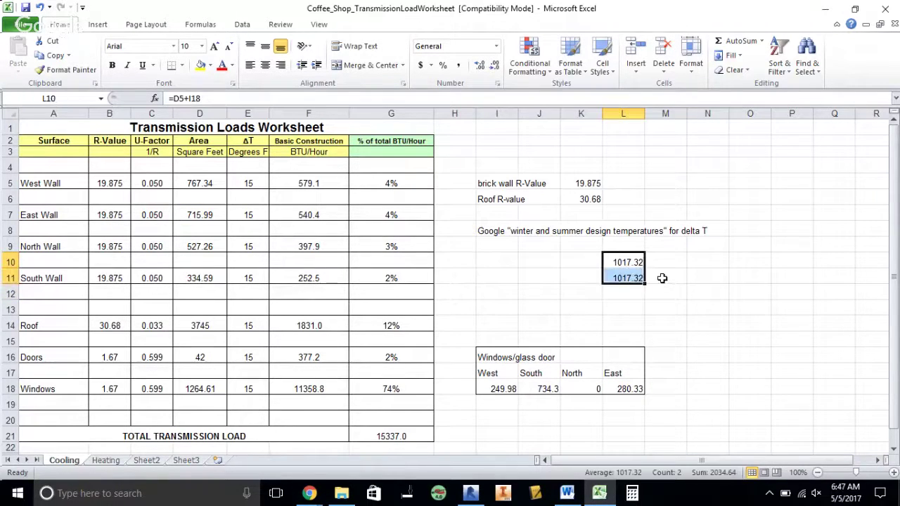
key(Delete)
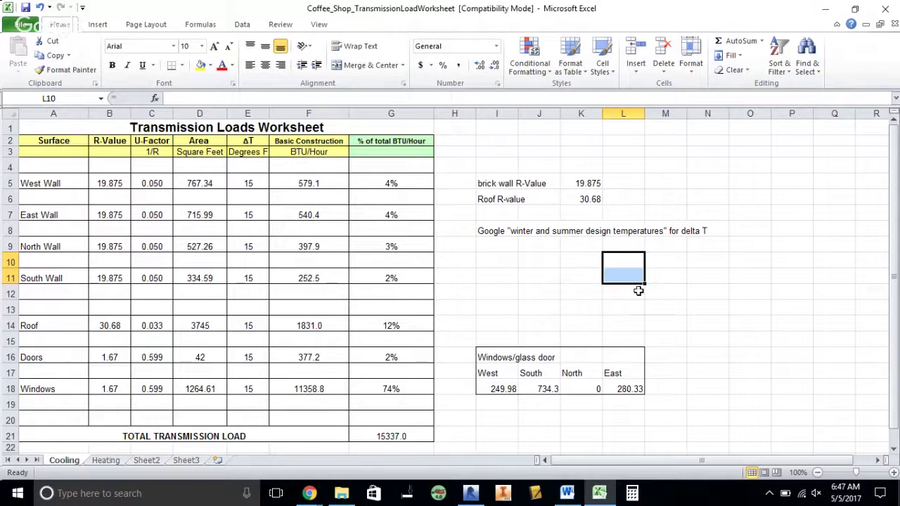
click(638, 290)
- Review the wall and window areas in column D and inspect the Doors area formula in D16, leaving it as it is
drag(188, 185, 196, 307)
click(196, 386)
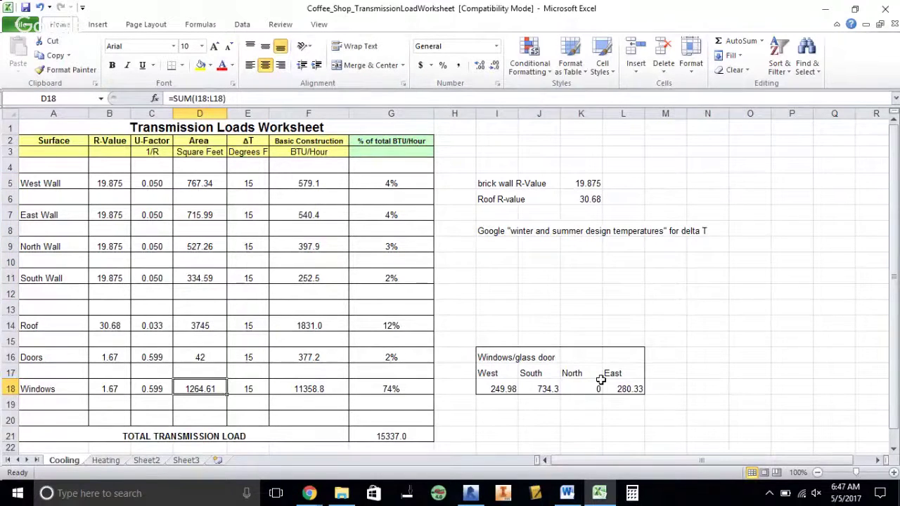
key(Up)
key(Up)
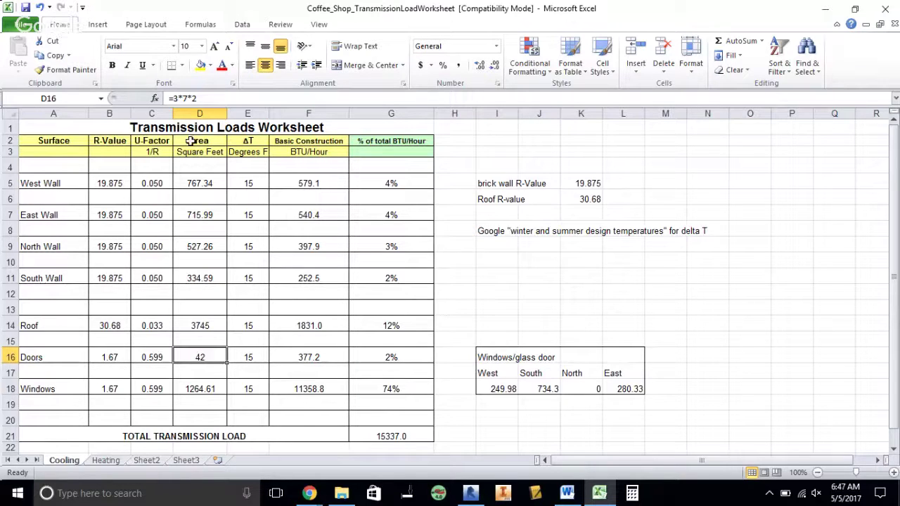
click(190, 97)
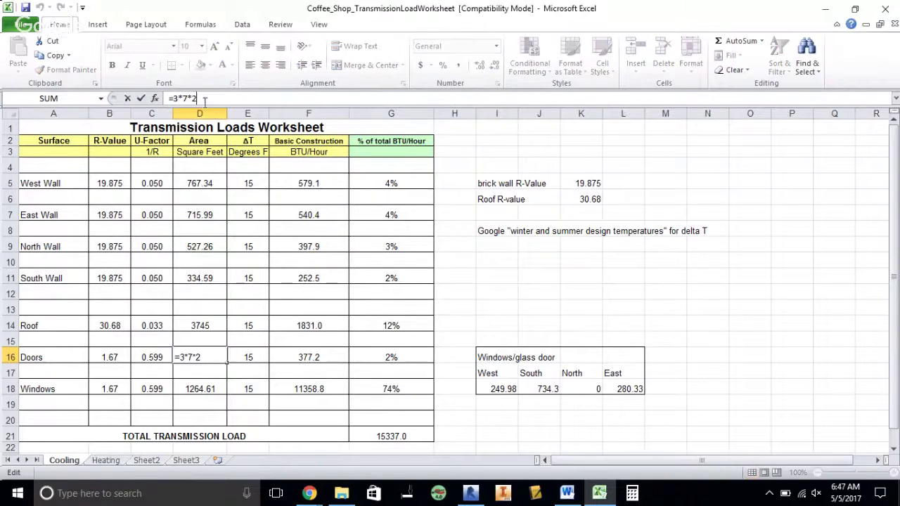
click(503, 275)
- Compare the Roof area in D14 with the Area property of the main roof in Revit, and deselect the roof
click(210, 325)
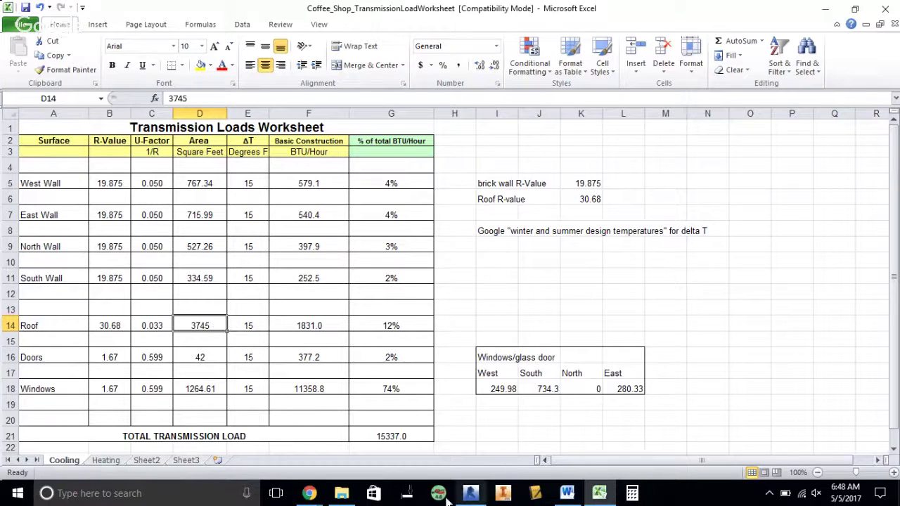
click(471, 493)
click(454, 281)
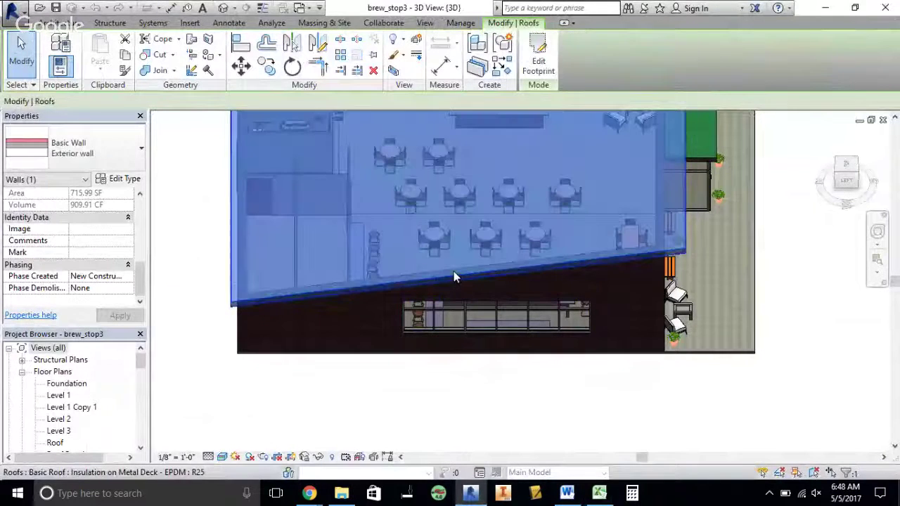
drag(140, 271, 138, 266)
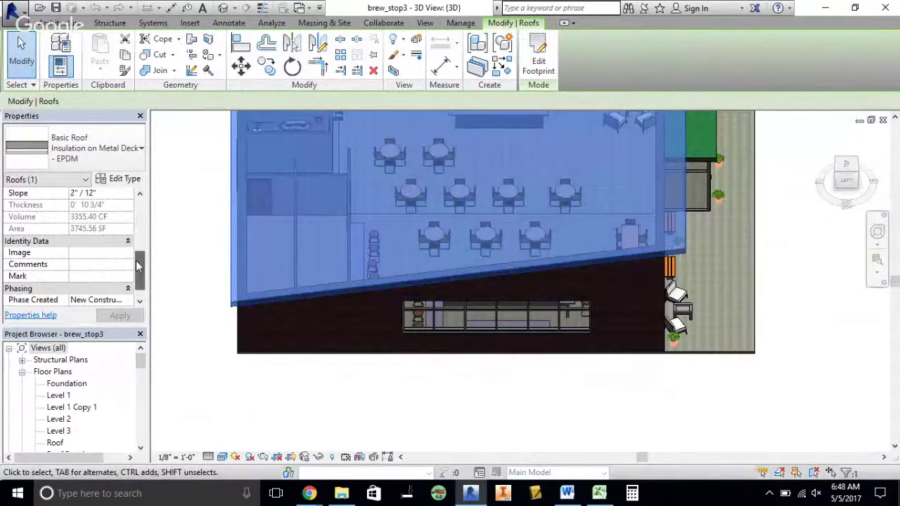
click(460, 440)
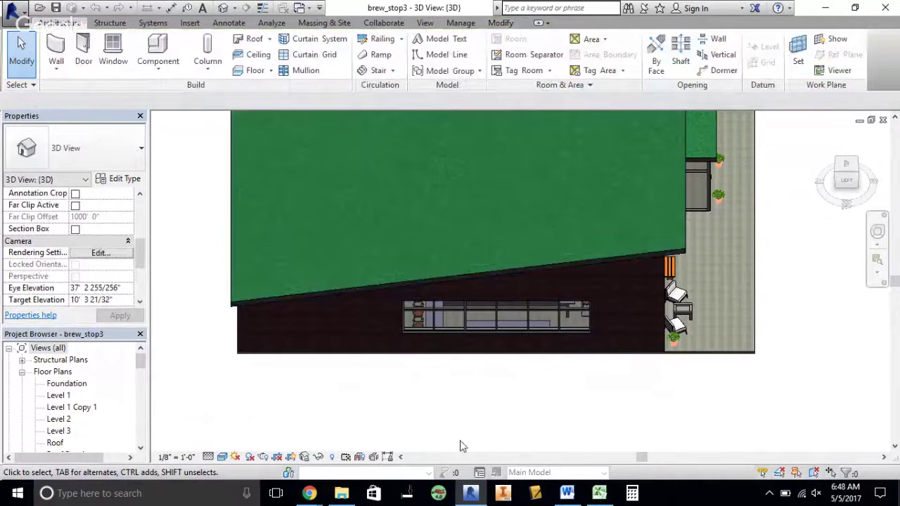
- Return to the Excel worksheet and inspect the West Wall's ΔT in E5 and its BTU/Hour formula in F5
key(alt+Tab)
click(497, 307)
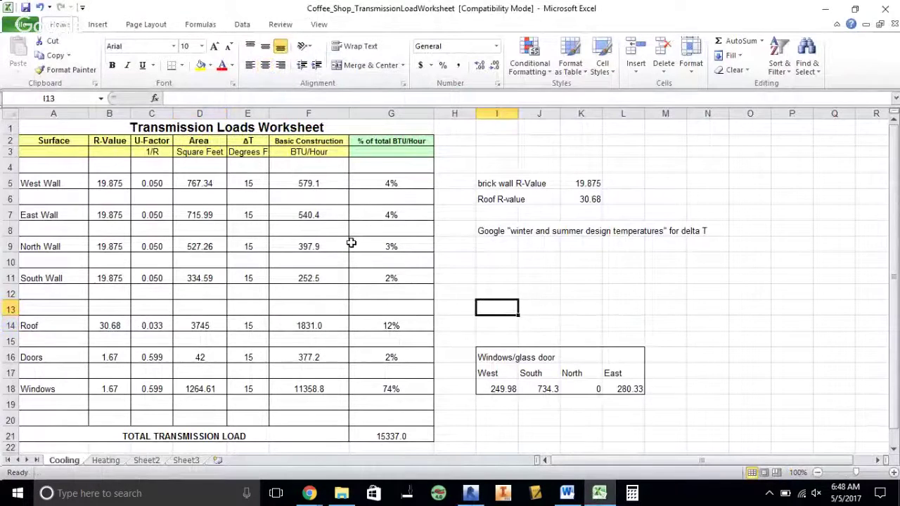
click(246, 181)
click(273, 181)
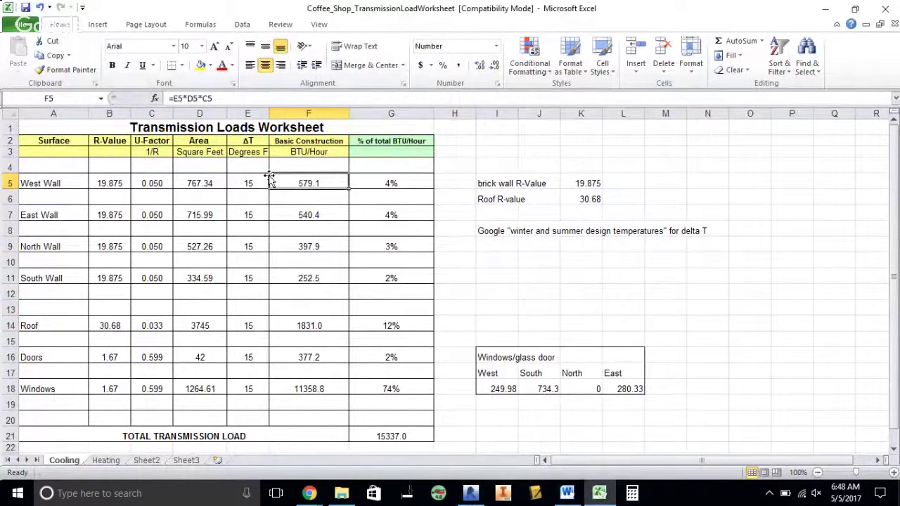
- Trace the cells referenced by the West Wall's BTU/Hour formula in F5, leaving the formula as it is
click(286, 97)
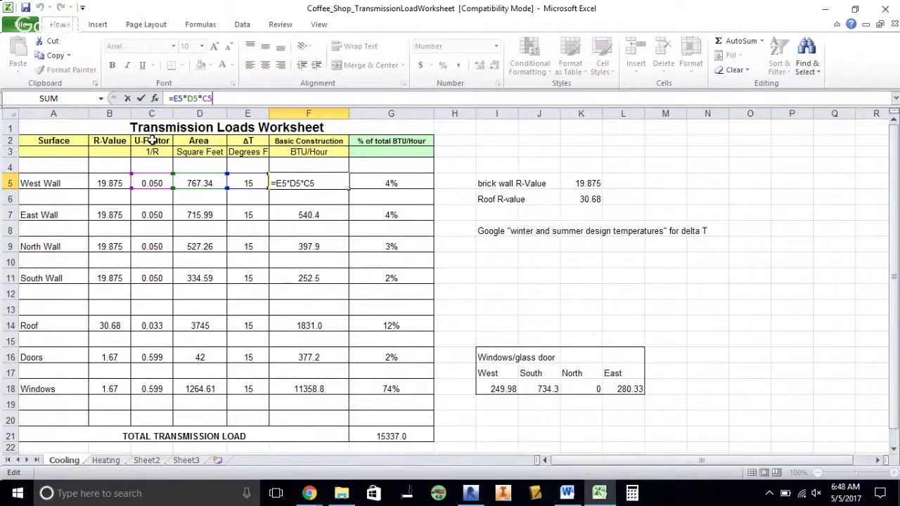
key(Return)
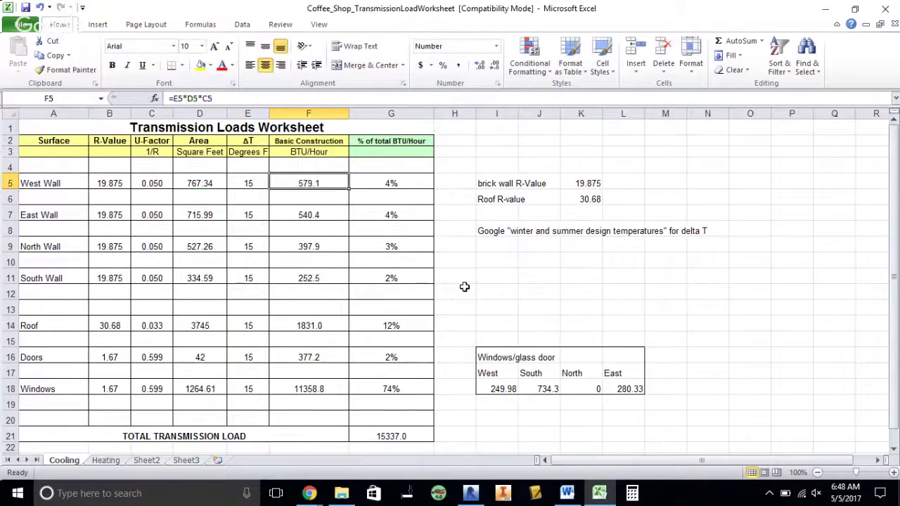
click(466, 289)
- Inspect the total transmission load formula in G21 and the BTU/Hour cells it adds up, without editing it
click(416, 435)
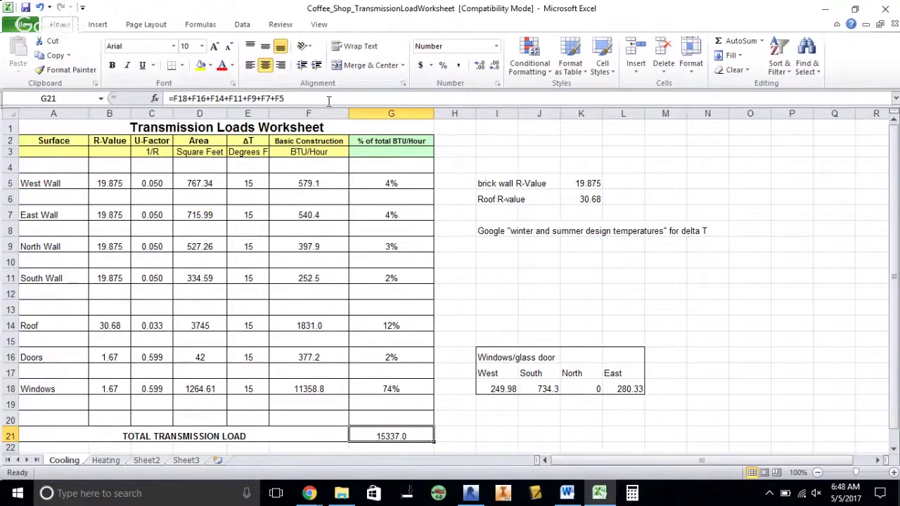
click(328, 98)
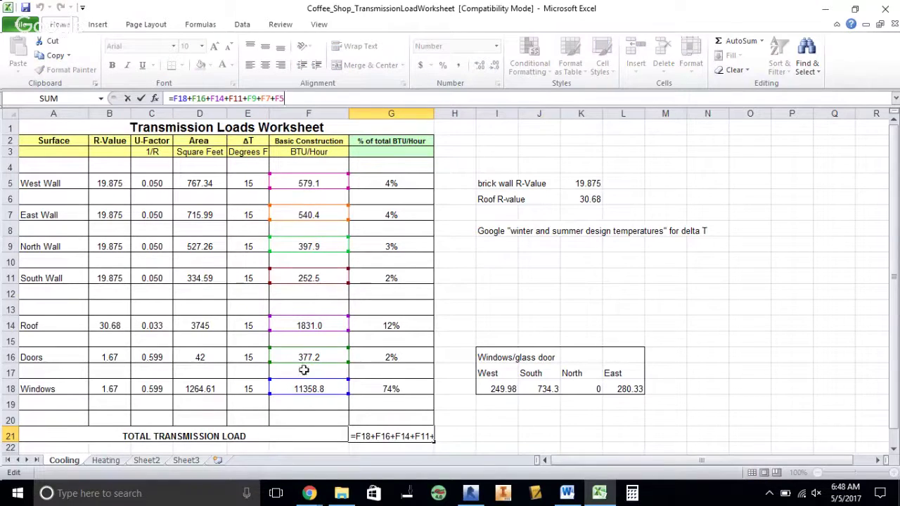
key(Escape)
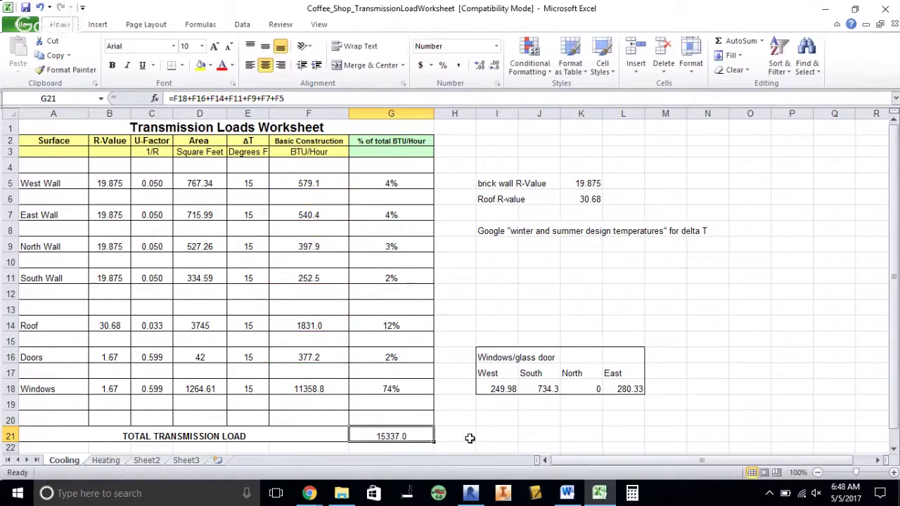
click(466, 437)
- Inspect the % of total BTU/Hour formula for the West Wall in G5 and check the Windows share in G18
click(401, 182)
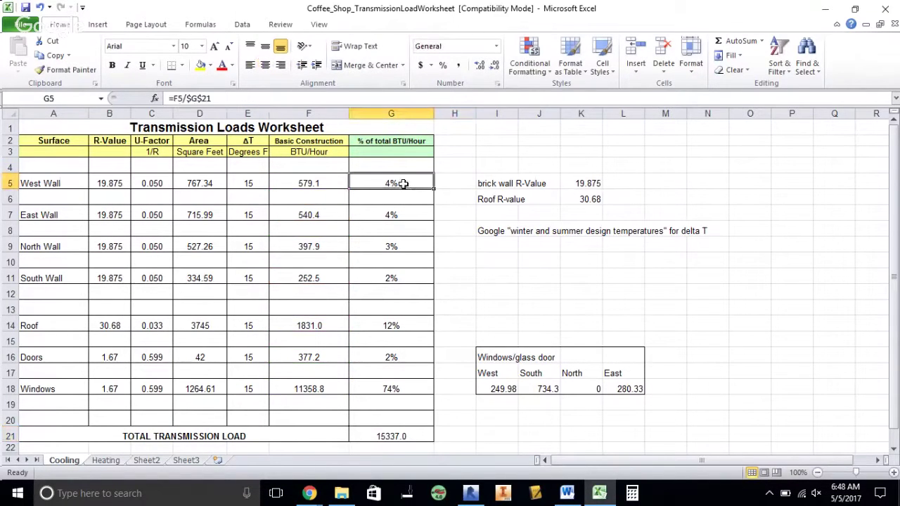
click(368, 98)
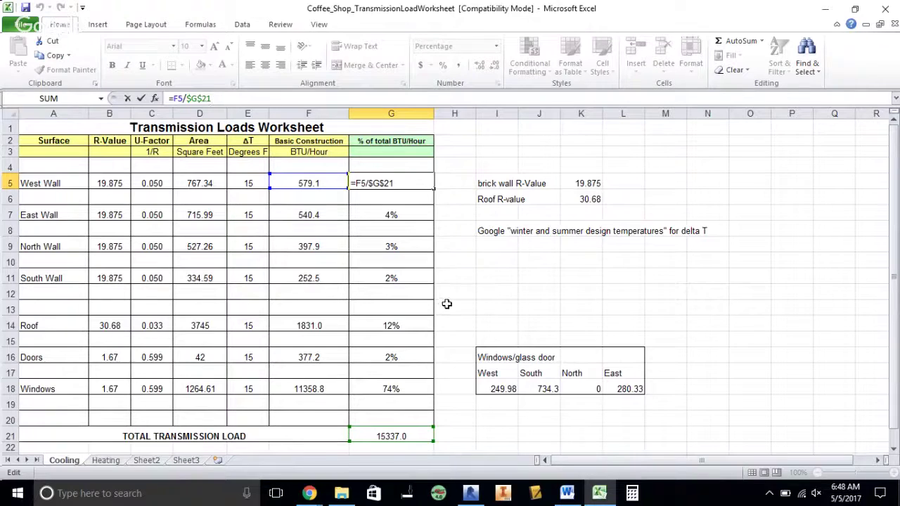
key(Escape)
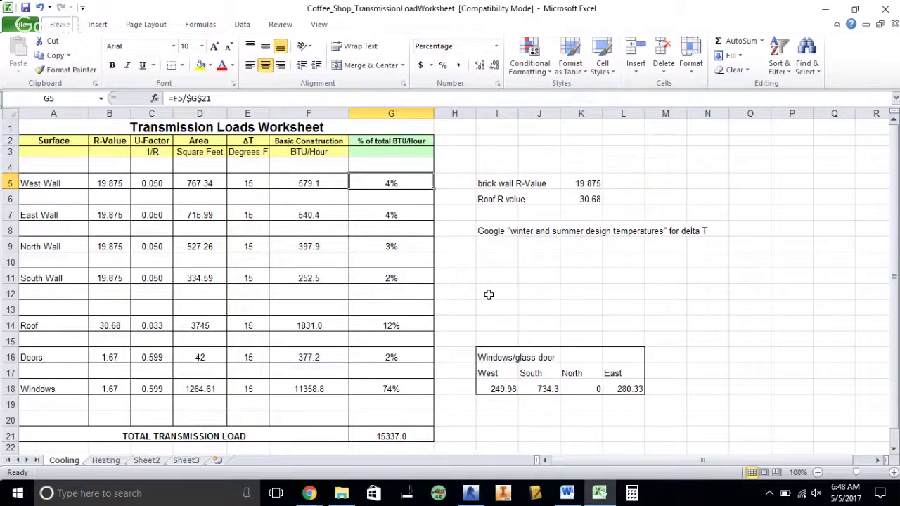
click(486, 292)
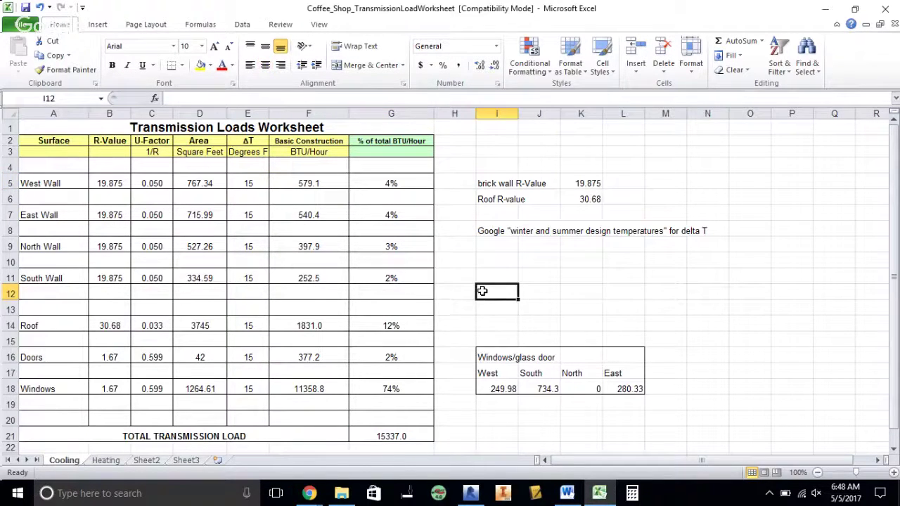
click(407, 389)
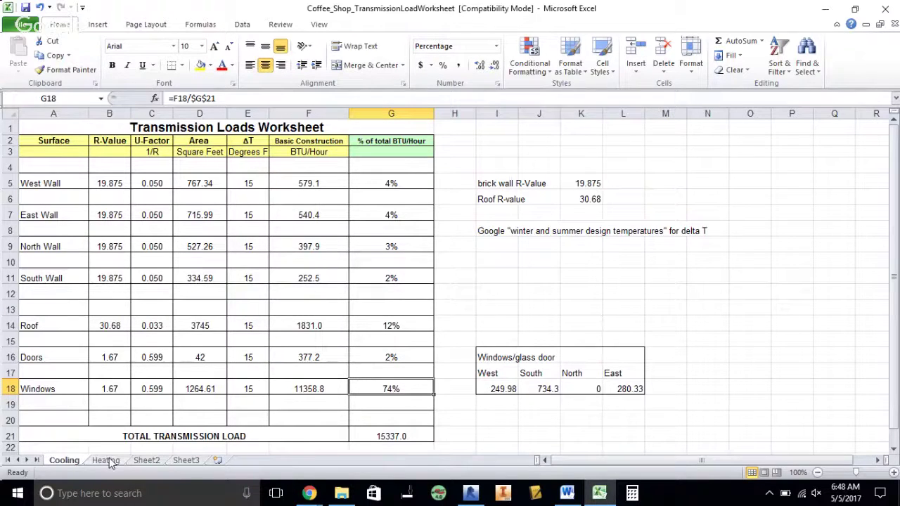
- Highlight the surface data in A5:D18, switch to the Heating sheet, and review its Windows share and total transmission load
drag(81, 184, 210, 388)
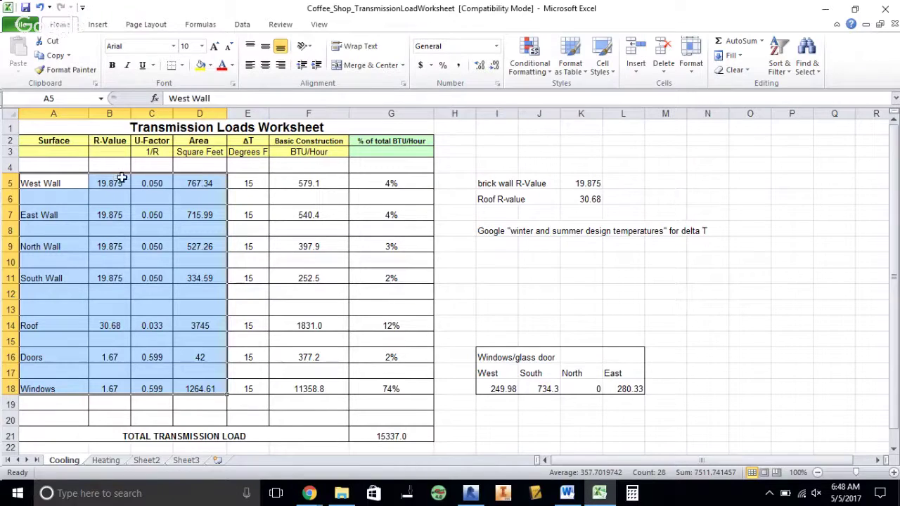
click(106, 461)
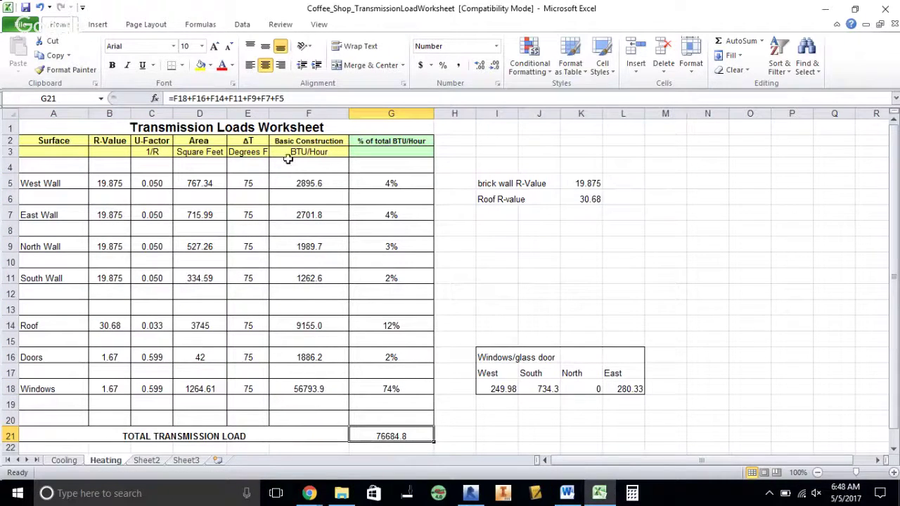
click(405, 388)
click(407, 436)
click(79, 389)
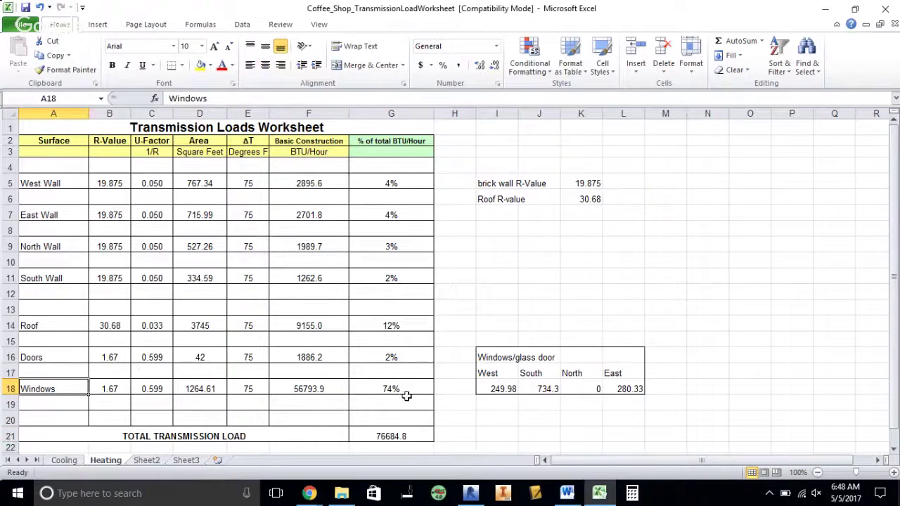
click(408, 391)
click(530, 336)
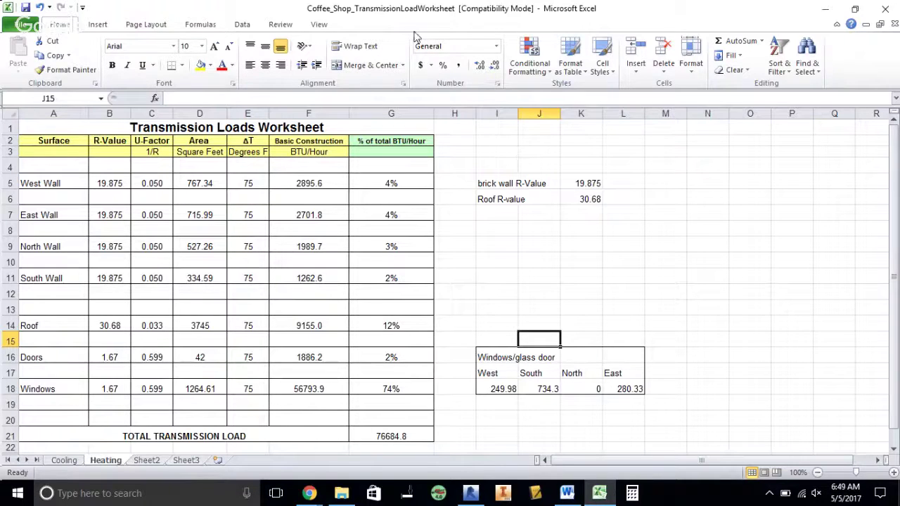
click(539, 305)
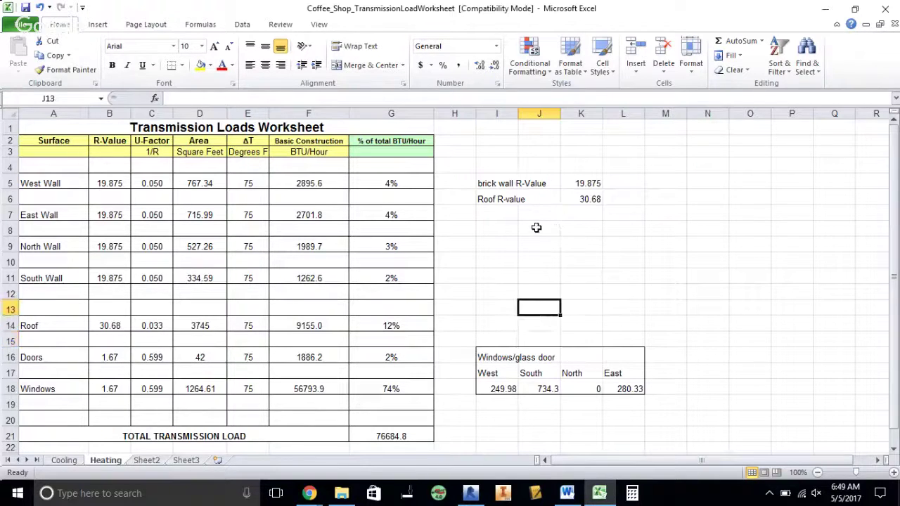
drag(539, 227, 540, 323)
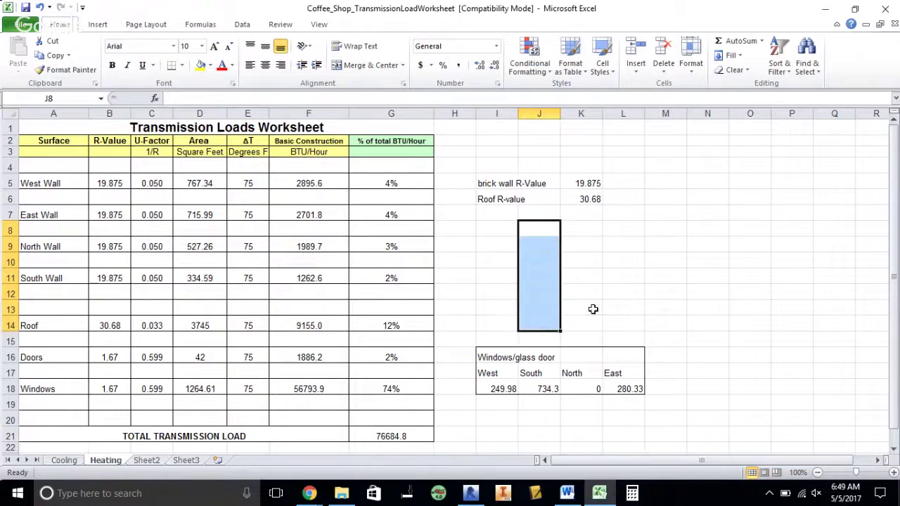
click(581, 263)
drag(538, 225, 629, 320)
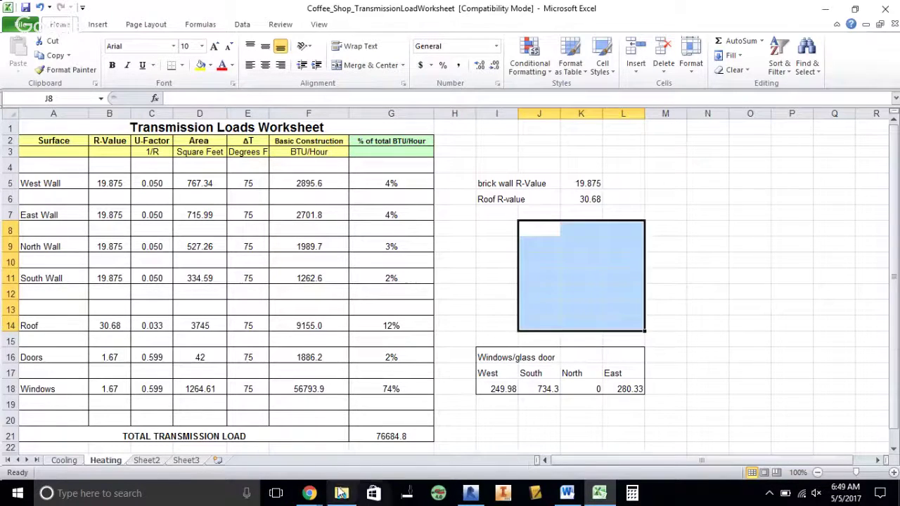